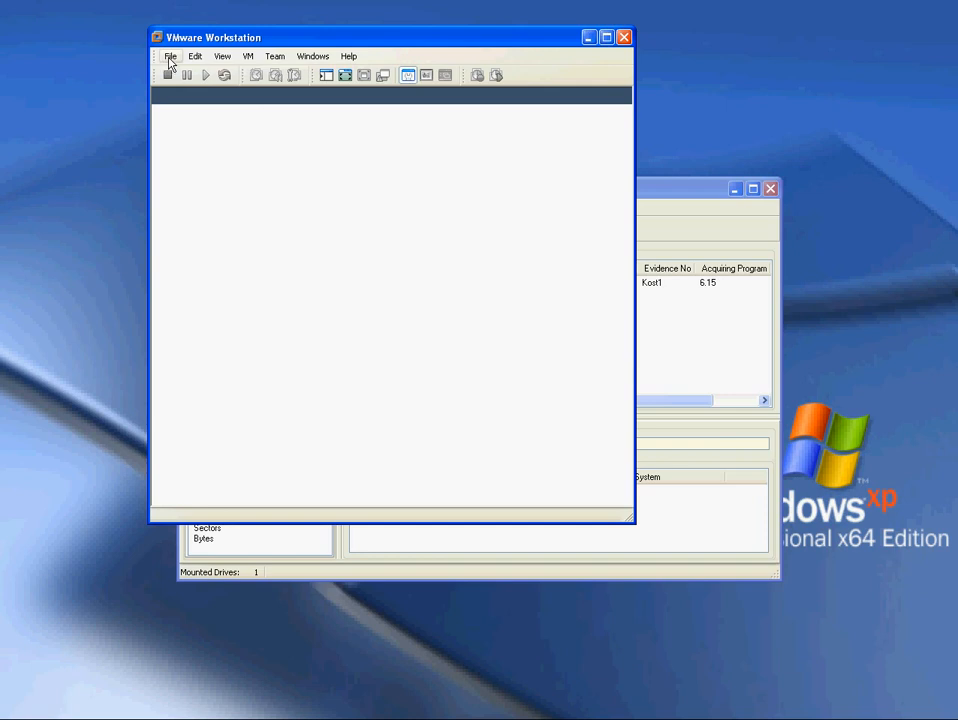
# Step: Start a custom new virtual machine with Workstation 6.5 compatibility, OS installed later, and Windows XP Professional as guest
pyautogui.click(170, 58)
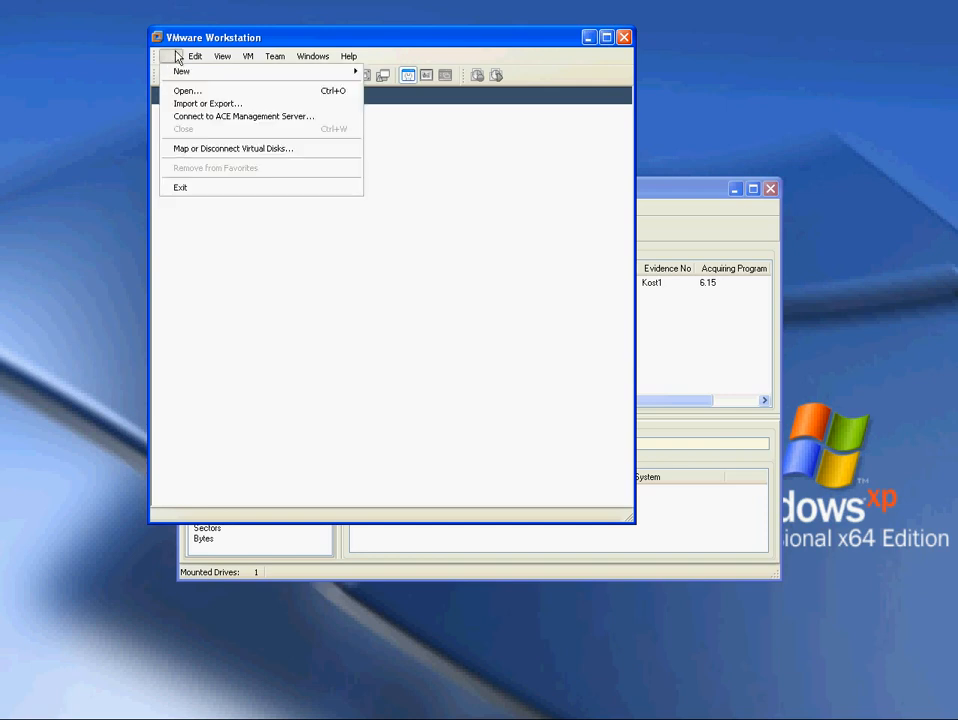
pyautogui.moveTo(195, 56)
pyautogui.click(415, 73)
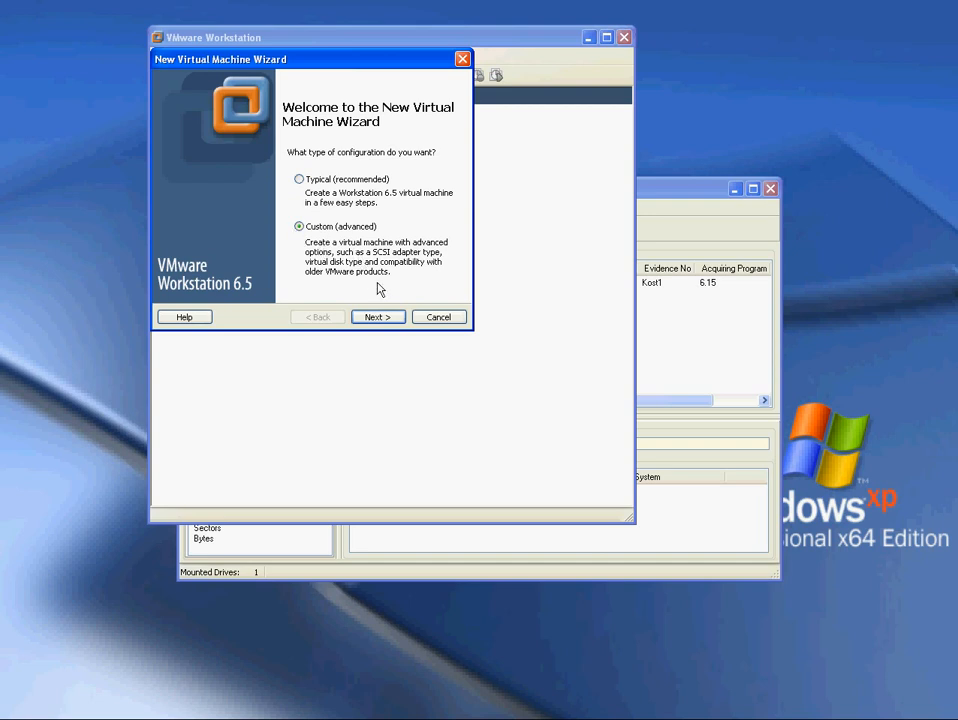
pyautogui.click(381, 318)
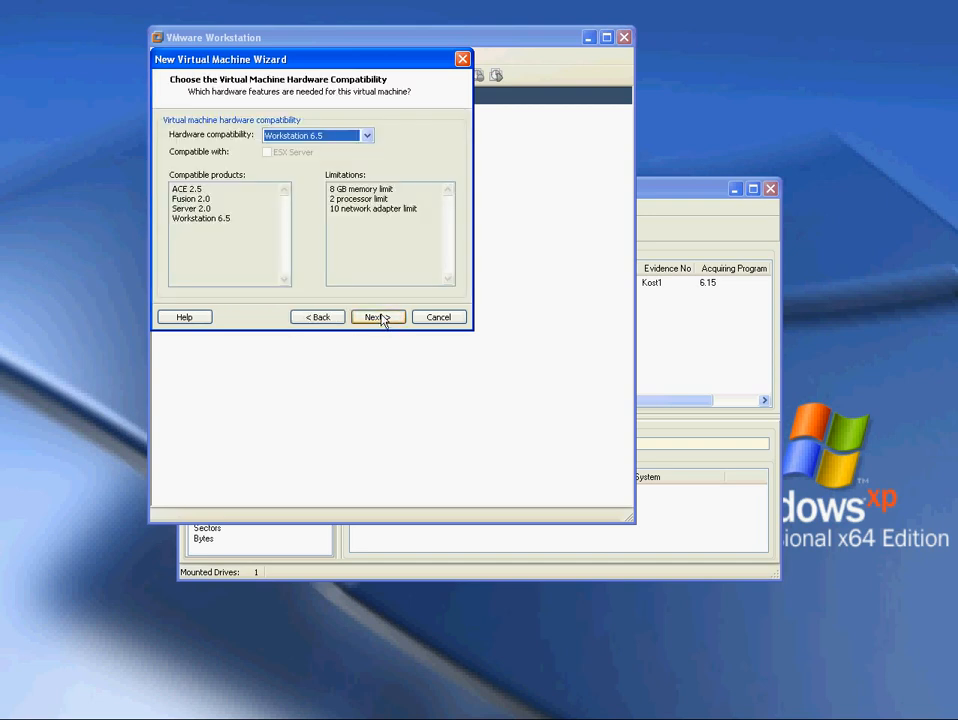
pyautogui.click(384, 320)
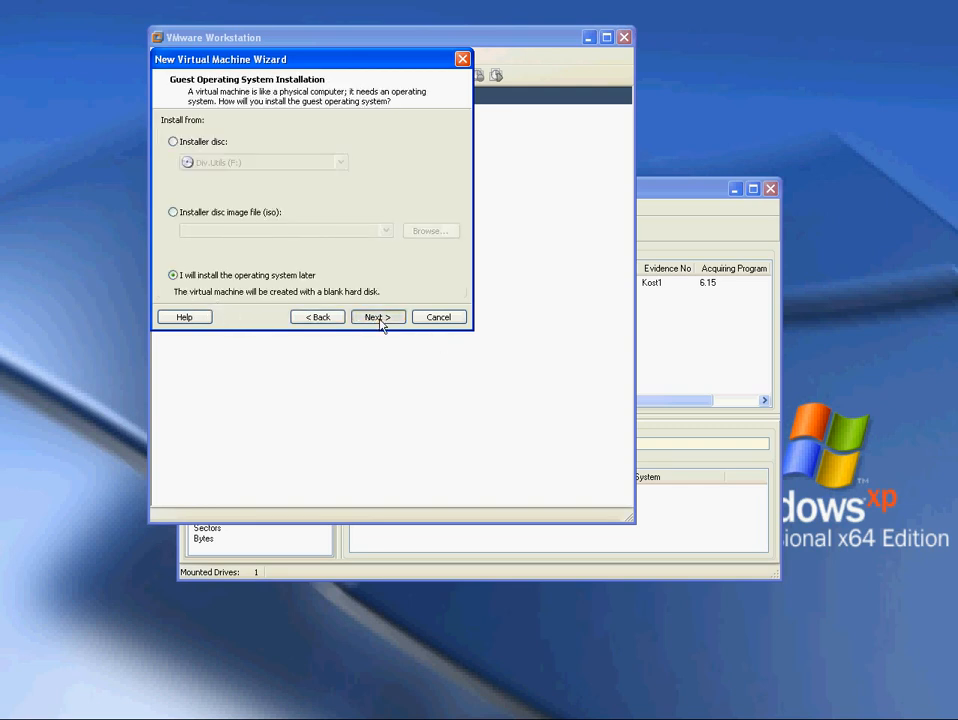
pyautogui.click(378, 320)
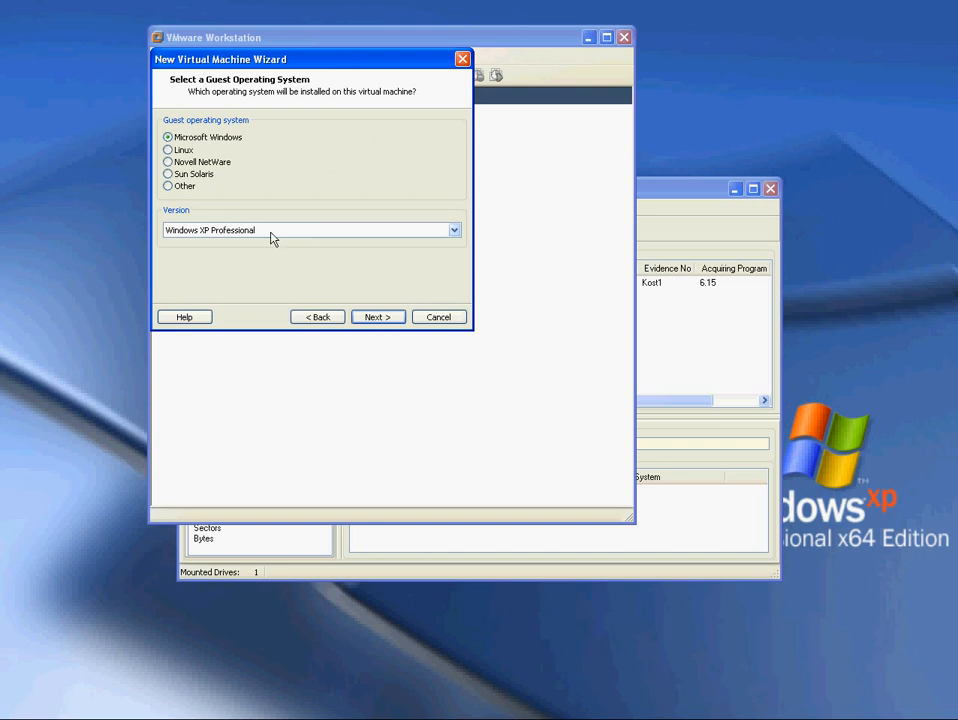
pyautogui.click(390, 320)
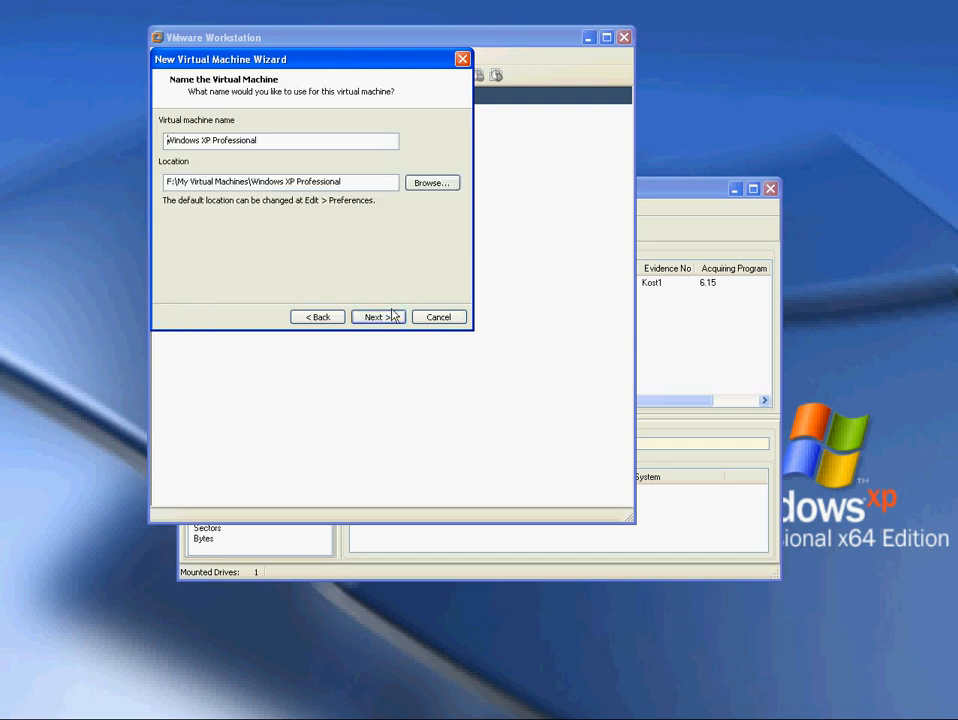
# Step: Set the virtual machine's location to the !WM folder on drive C, keeping the name Windows XP Professional
pyautogui.click(442, 190)
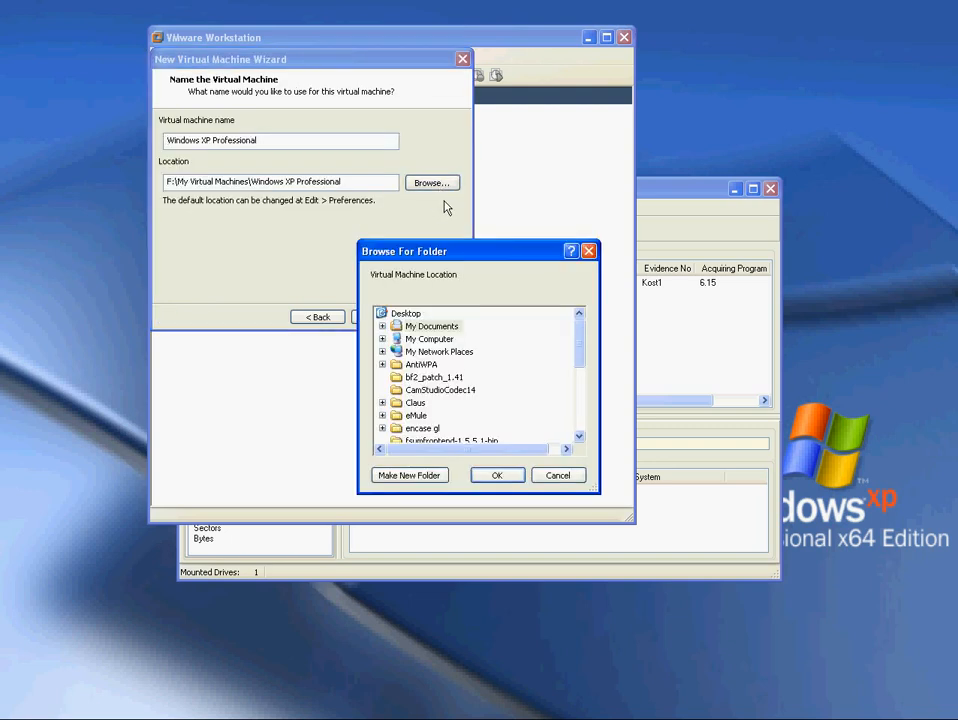
pyautogui.click(383, 340)
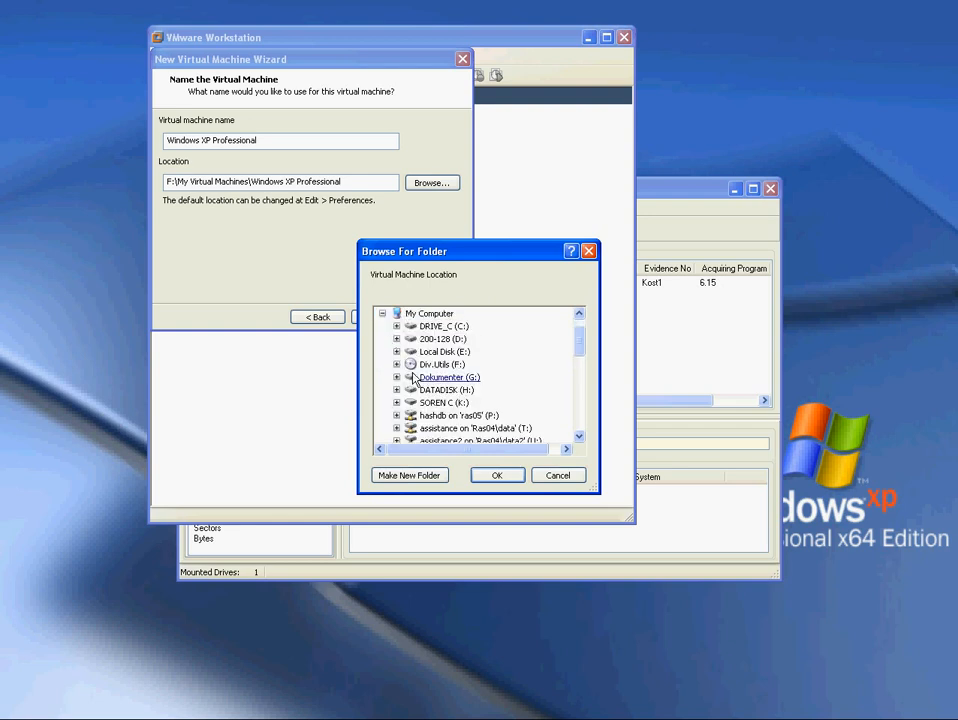
pyautogui.click(396, 326)
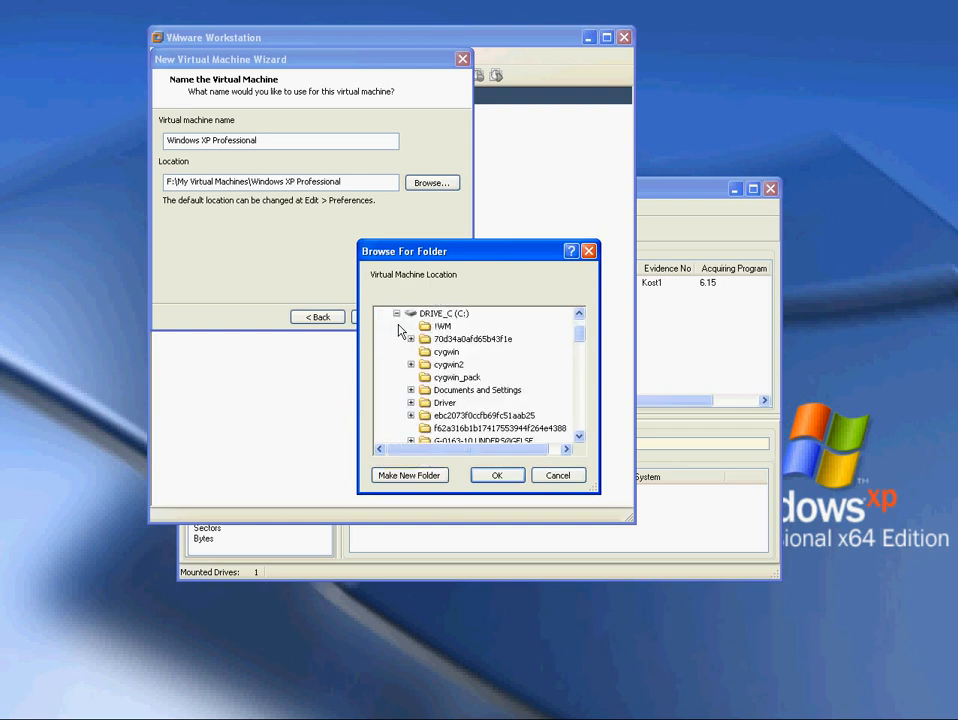
pyautogui.click(425, 330)
pyautogui.click(497, 476)
pyautogui.click(396, 320)
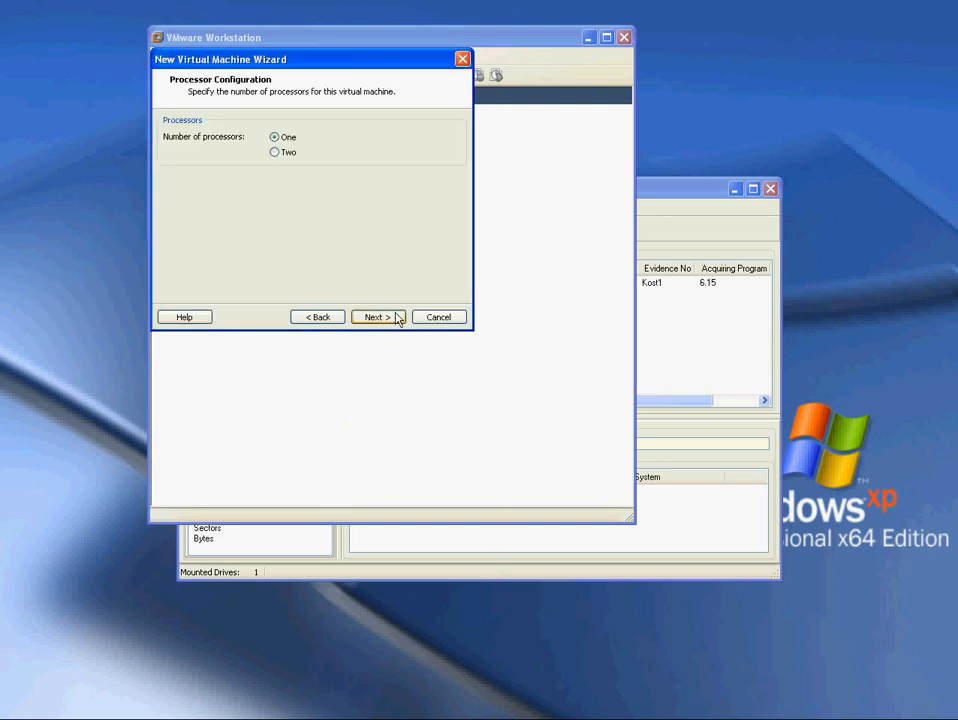
# Step: Accept one processor, 512 MB of memory, NAT networking and the BusLogic SCSI adapter for the virtual machine
pyautogui.click(396, 318)
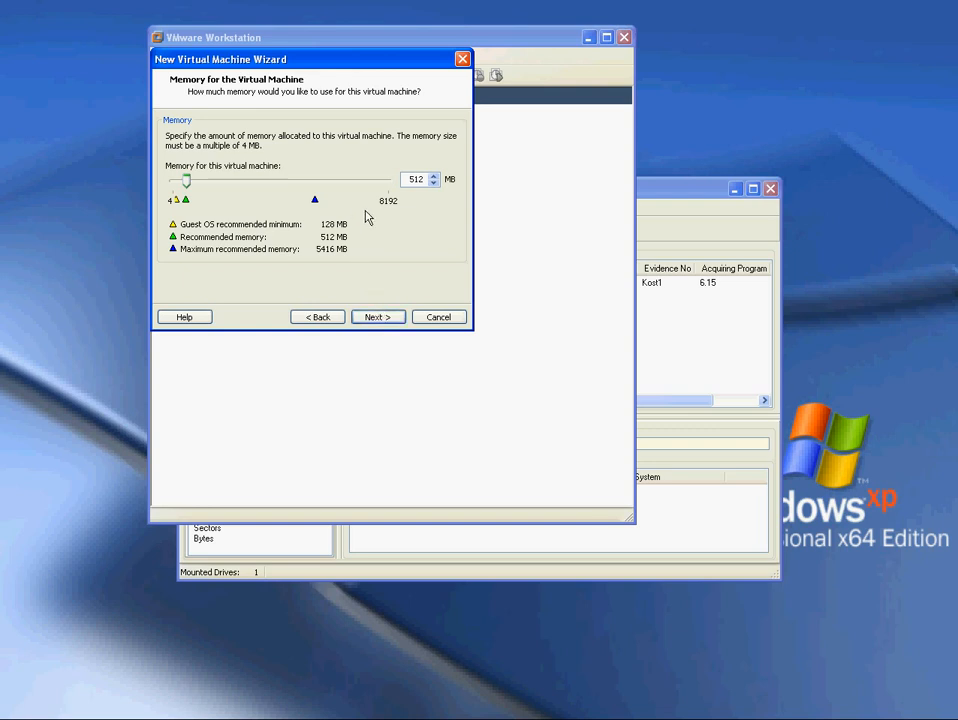
pyautogui.click(386, 318)
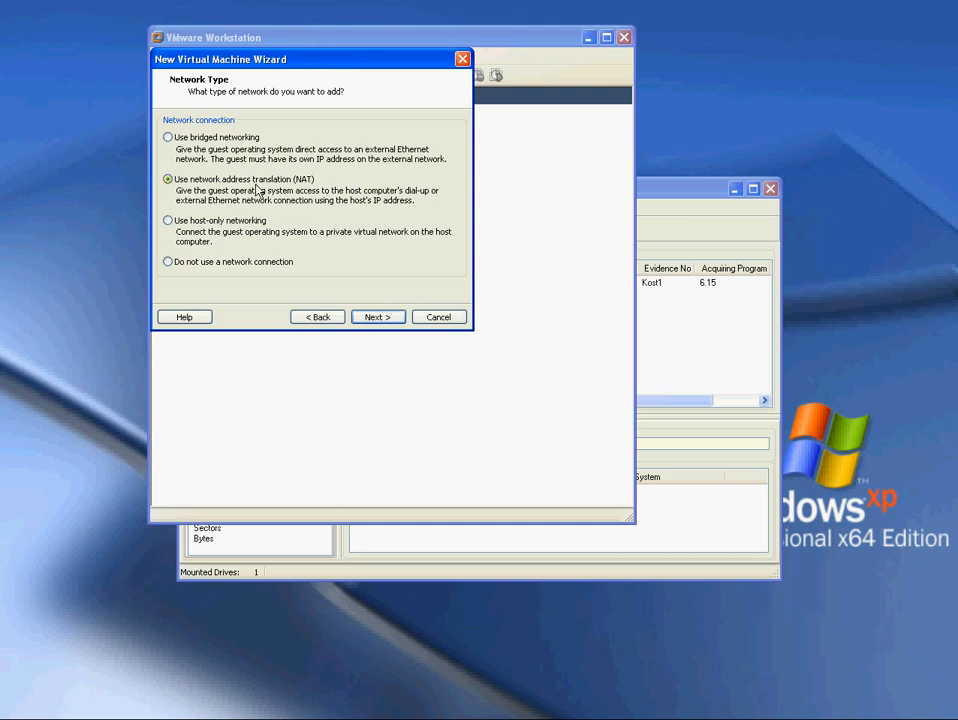
pyautogui.click(386, 319)
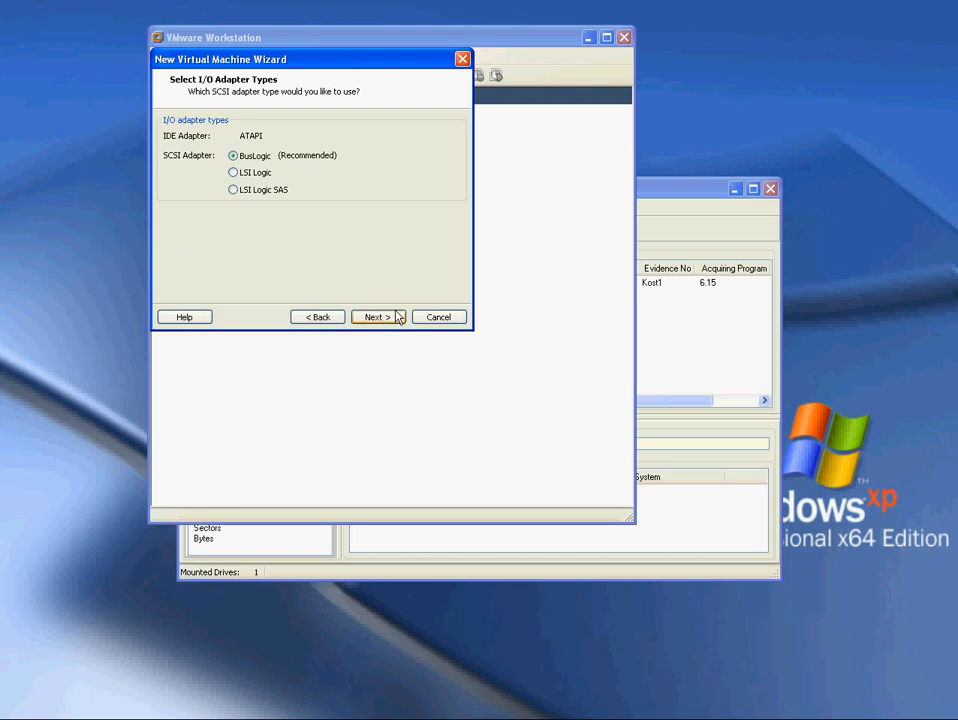
pyautogui.click(397, 317)
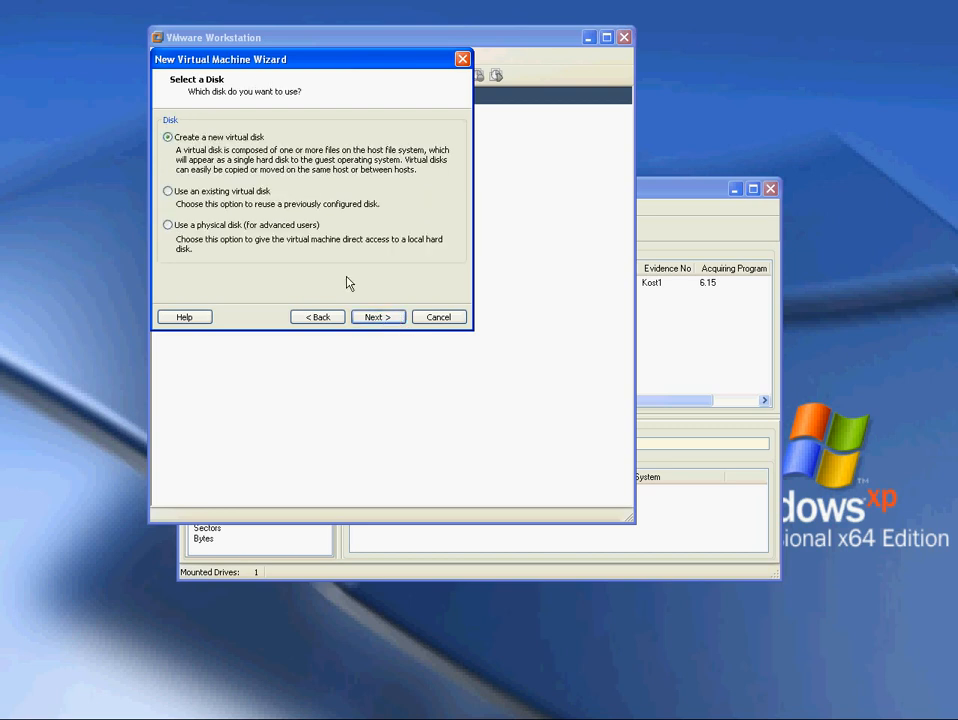
# Step: Use the entire physical disk PhysicalDrive4 as the virtual machine's hard disk
pyautogui.click(168, 225)
pyautogui.click(393, 319)
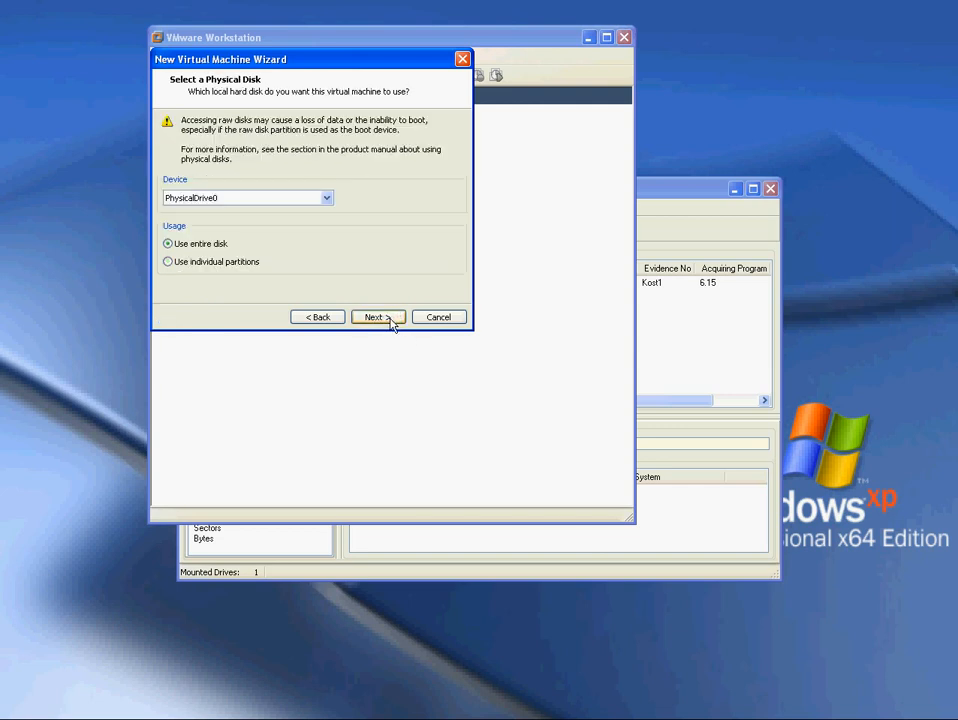
pyautogui.click(327, 199)
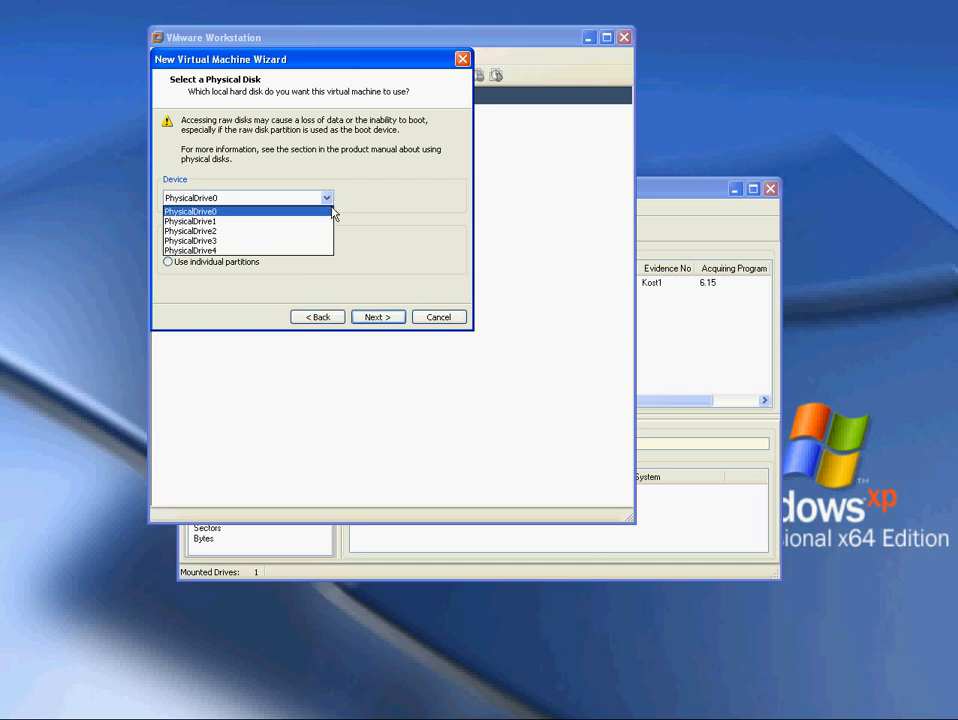
pyautogui.click(296, 251)
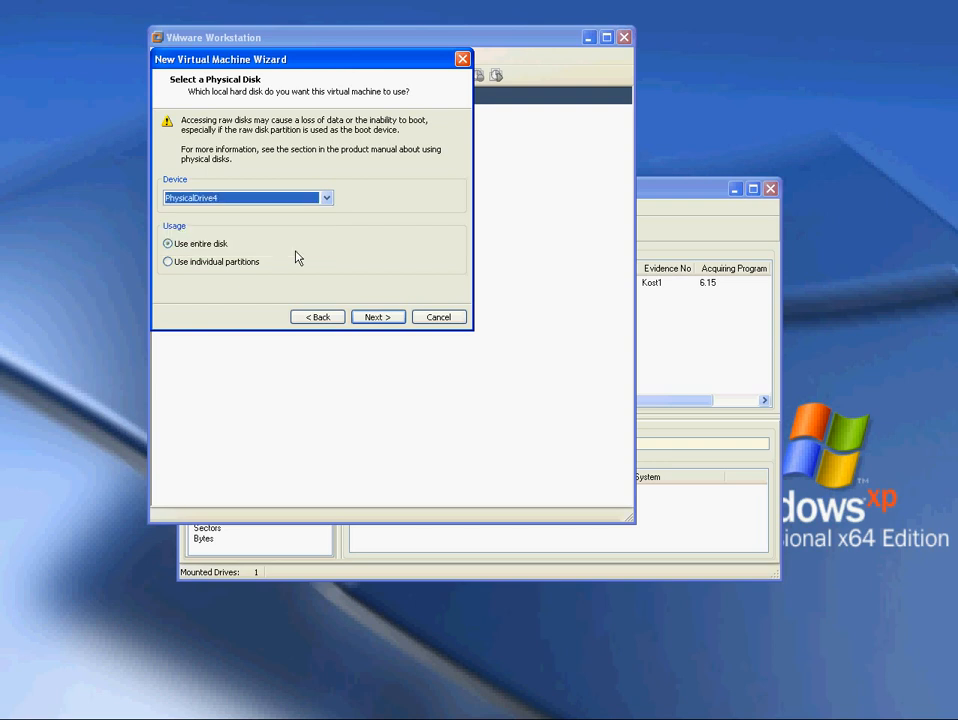
pyautogui.click(377, 318)
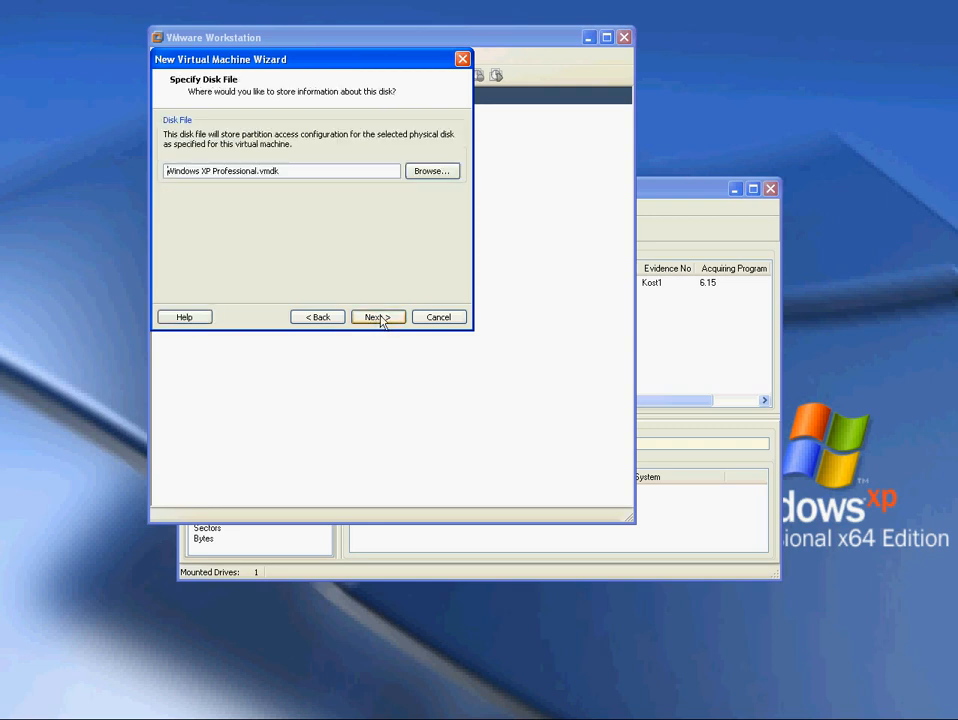
# Step: Save the disk file as Windows XP Professional.vmdk in a new folder inside C:\!WM
pyautogui.click(433, 172)
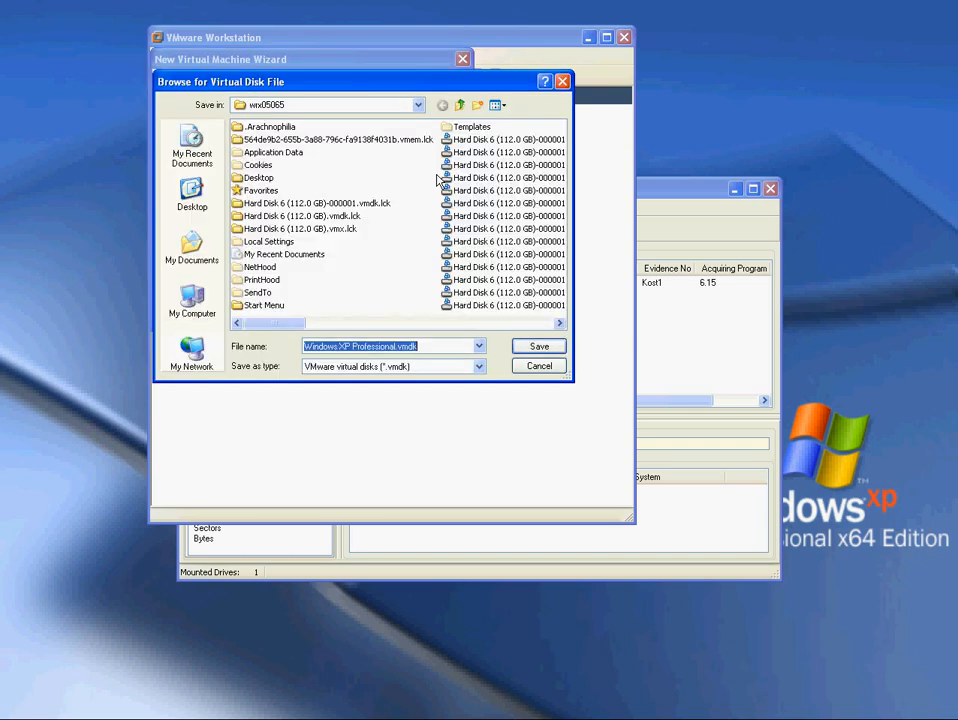
pyautogui.click(418, 105)
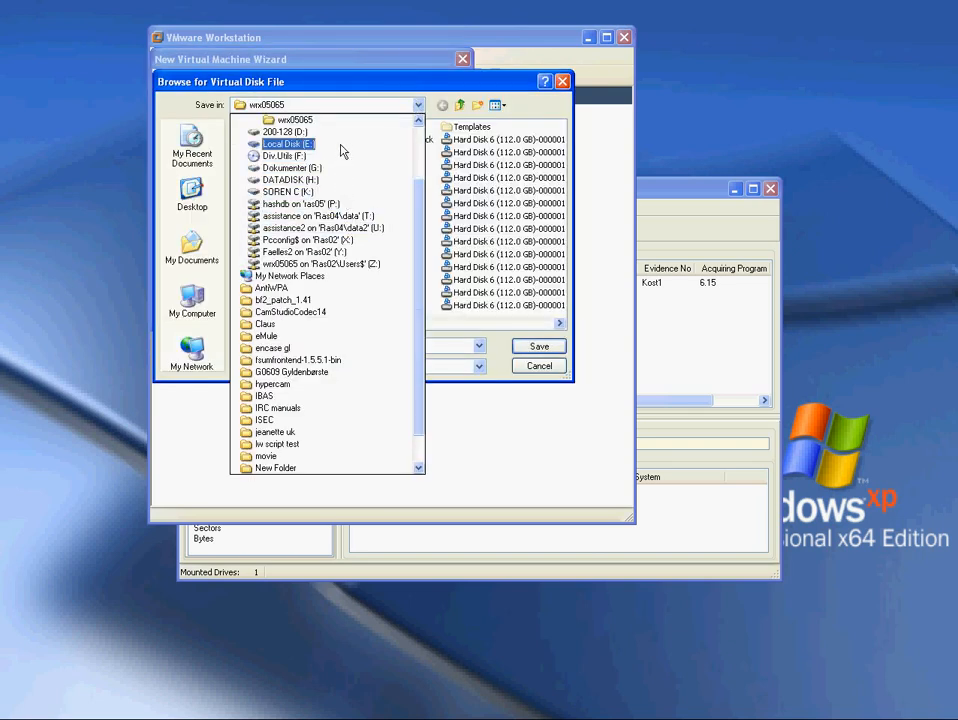
pyautogui.scroll(2, 340, 148)
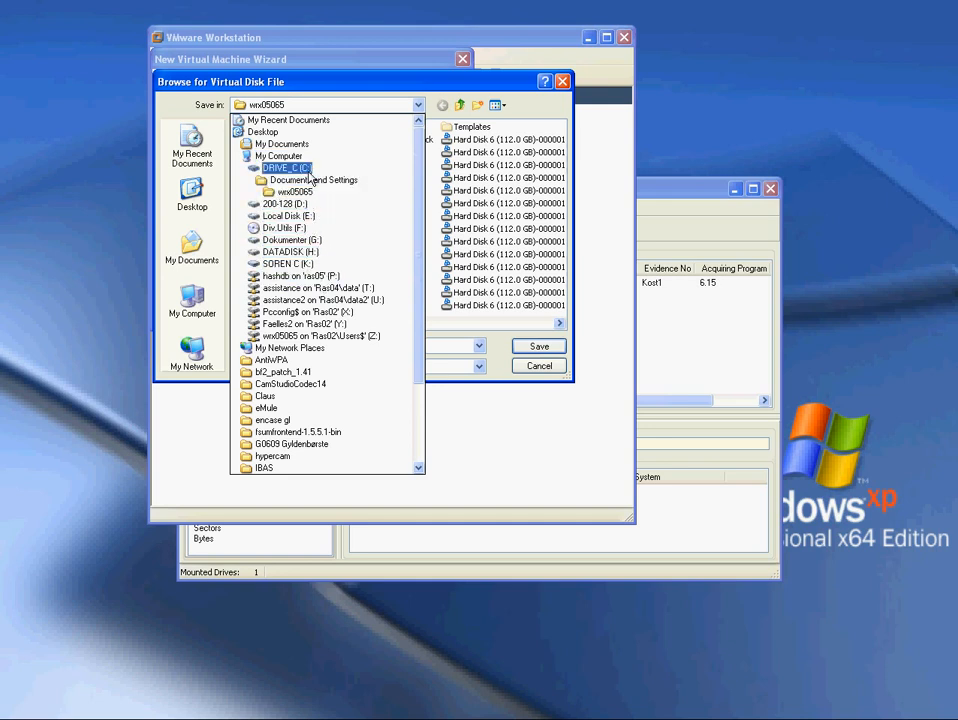
pyautogui.click(290, 168)
pyautogui.doubleClick(241, 130)
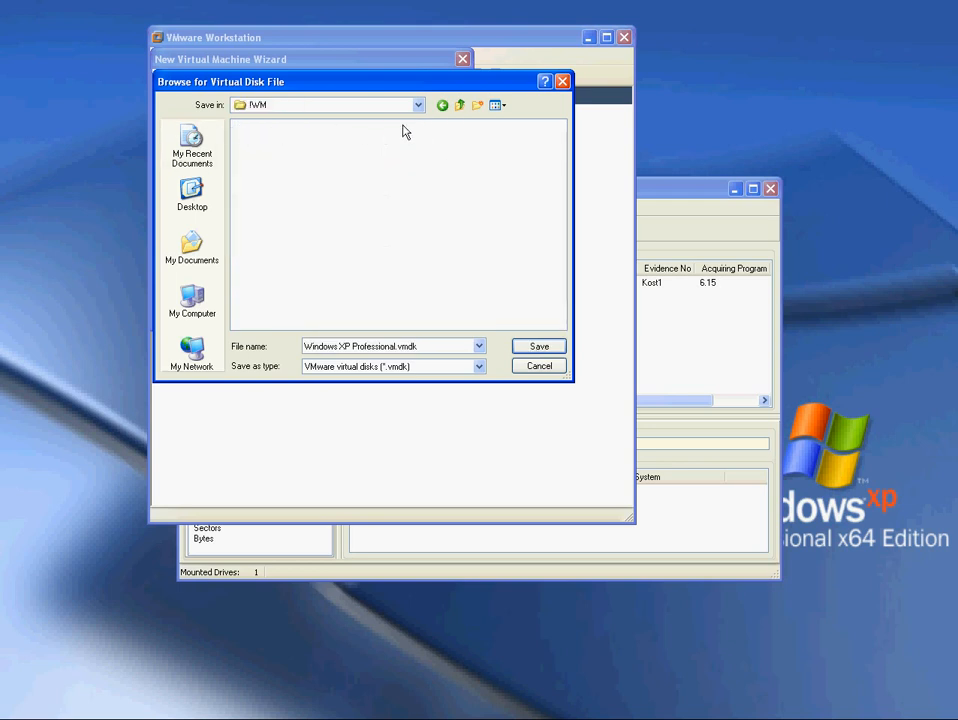
pyautogui.click(479, 105)
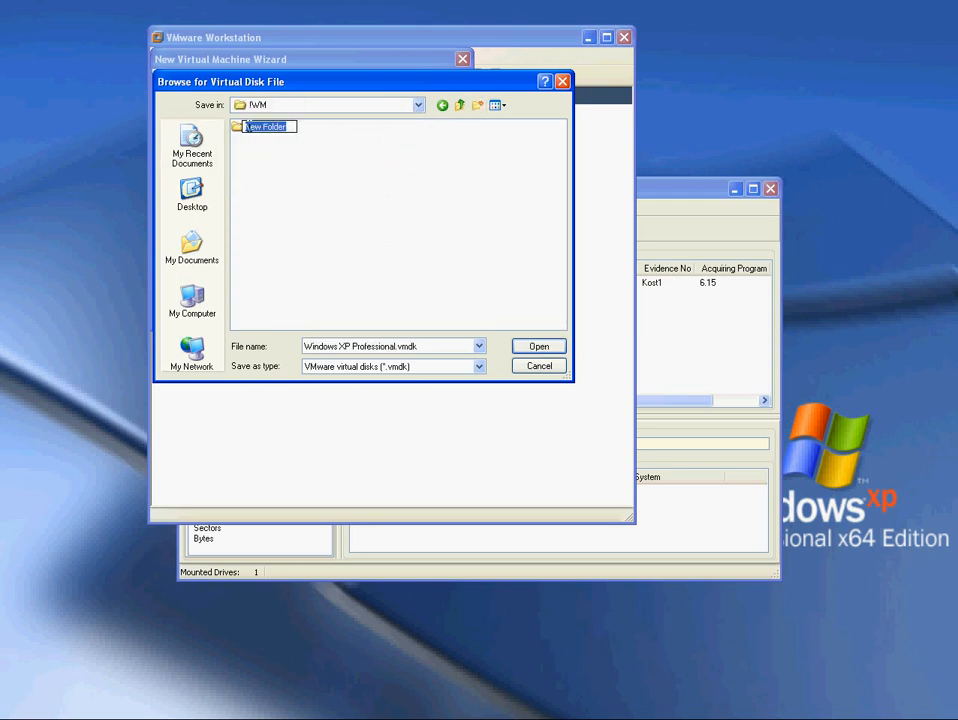
pyautogui.doubleClick(240, 127)
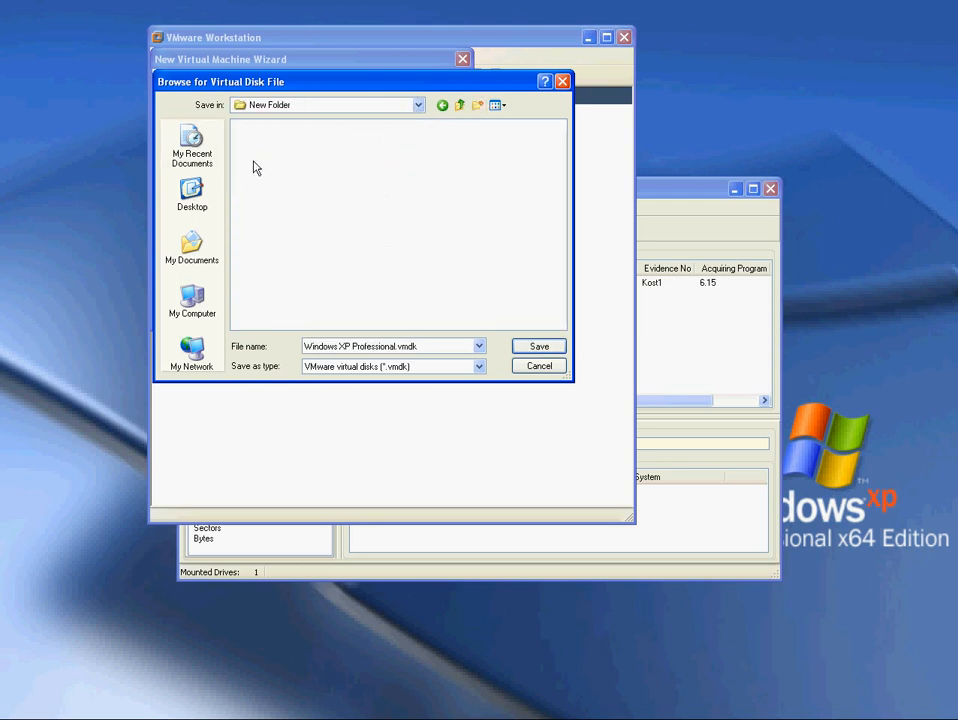
pyautogui.click(539, 346)
# Step: Finish creating the virtual machine with power-on after creation, and power it off once it has booted
pyautogui.click(374, 317)
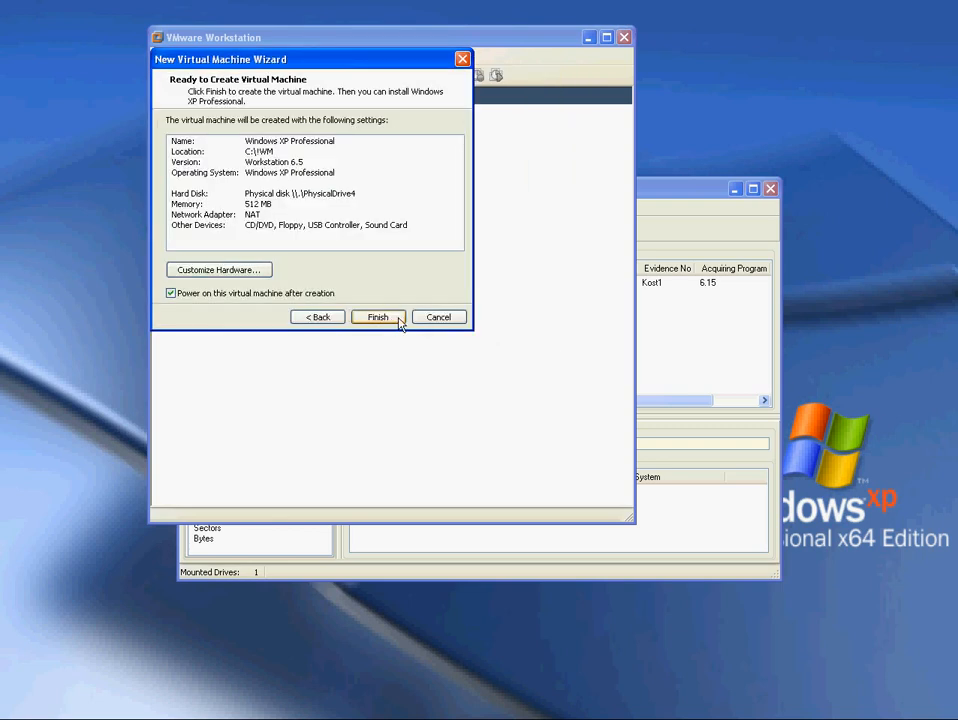
pyautogui.click(380, 317)
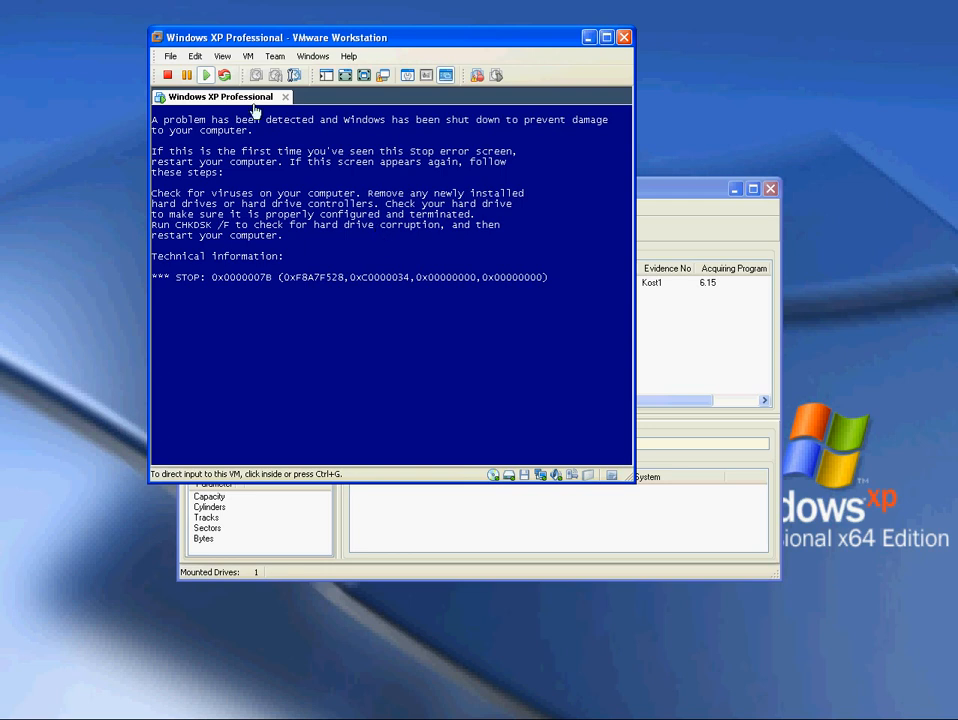
pyautogui.click(169, 76)
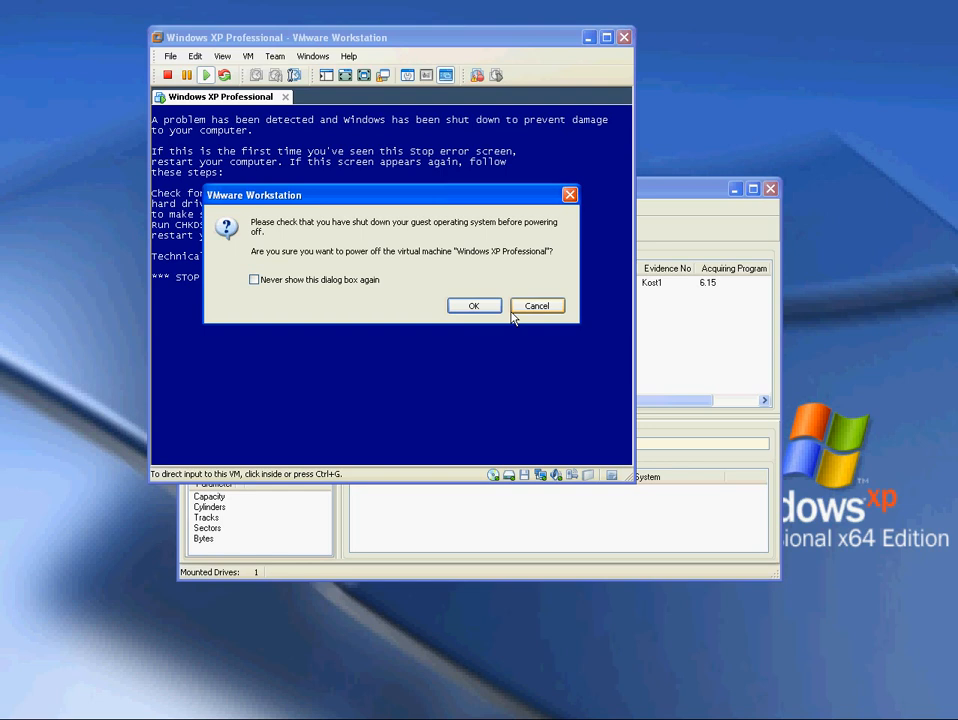
pyautogui.click(550, 306)
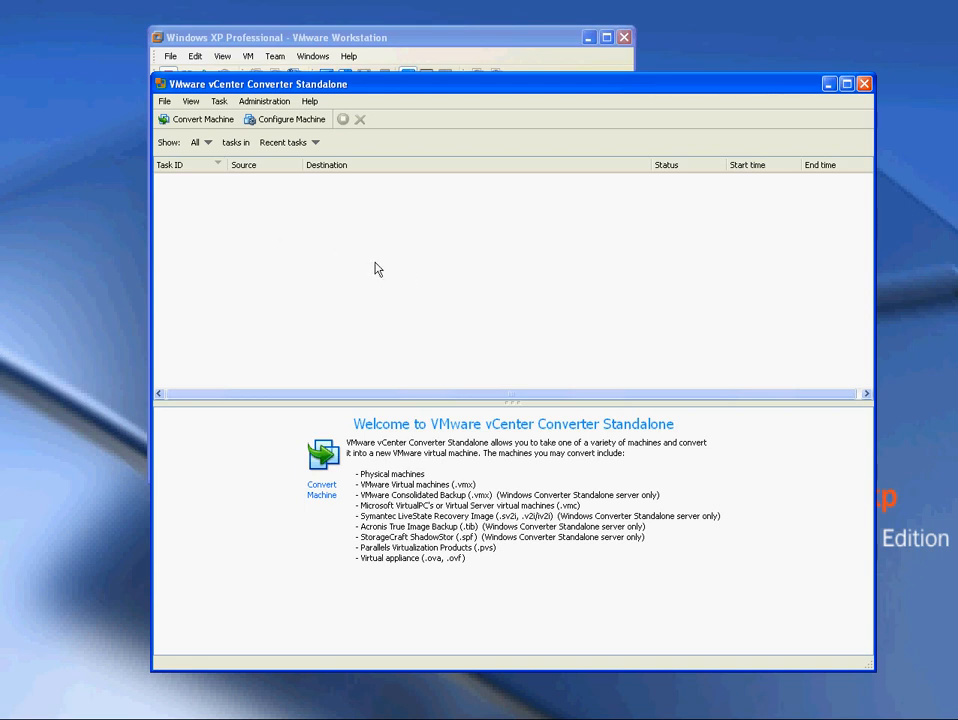
# Step: In VMware vCenter Converter Standalone, start a machine conversion with C:\!WM\Windows XP Professional.vmx as the VMware Workstation source
pyautogui.click(209, 121)
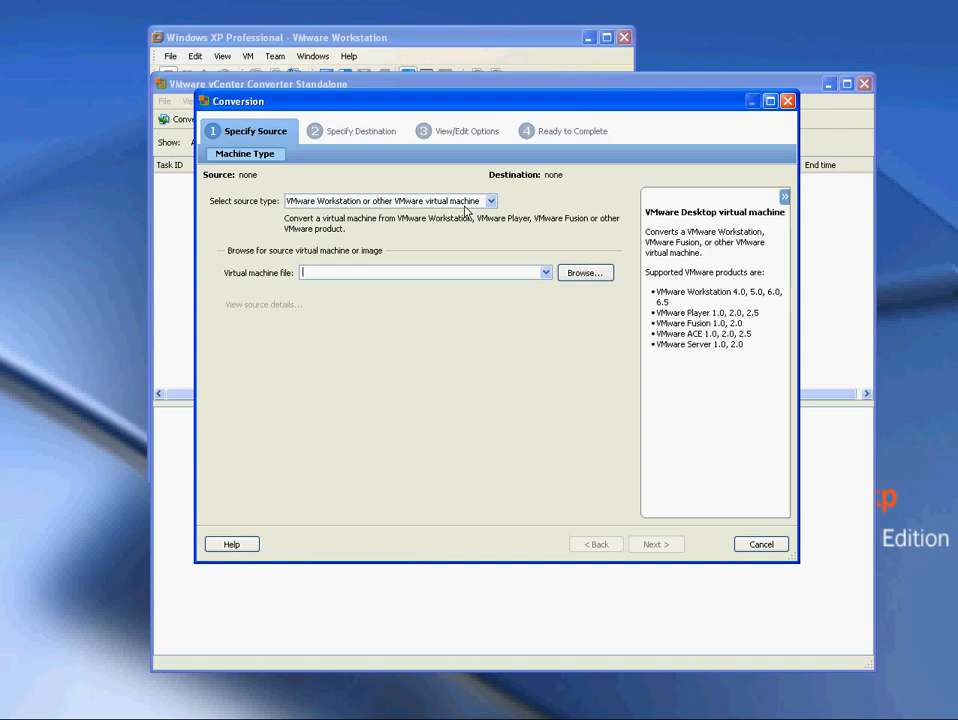
pyautogui.click(586, 273)
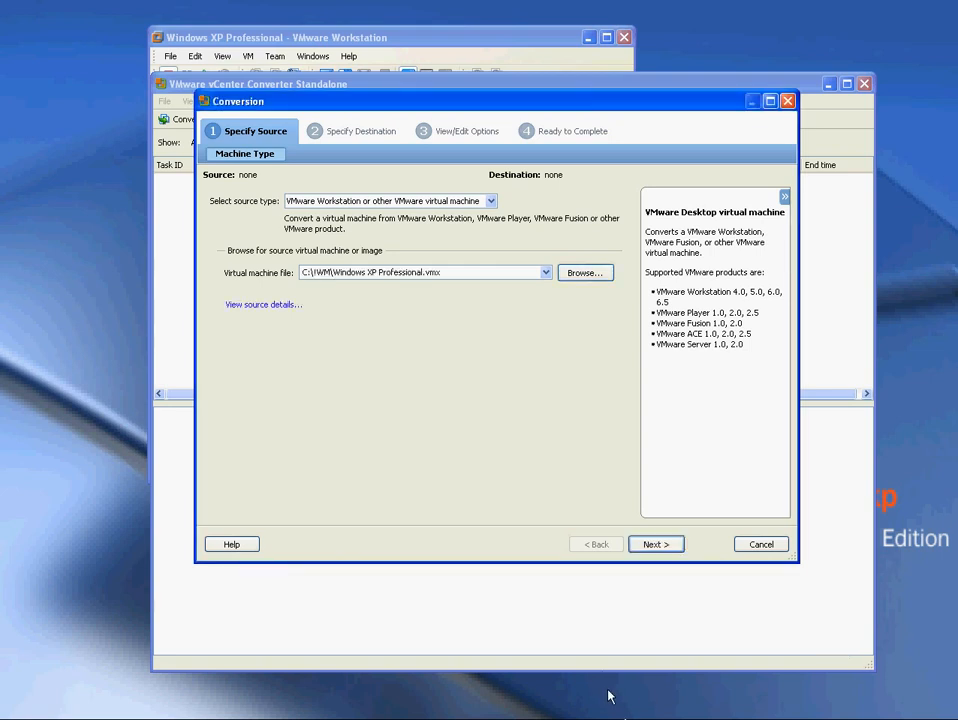
pyautogui.click(667, 549)
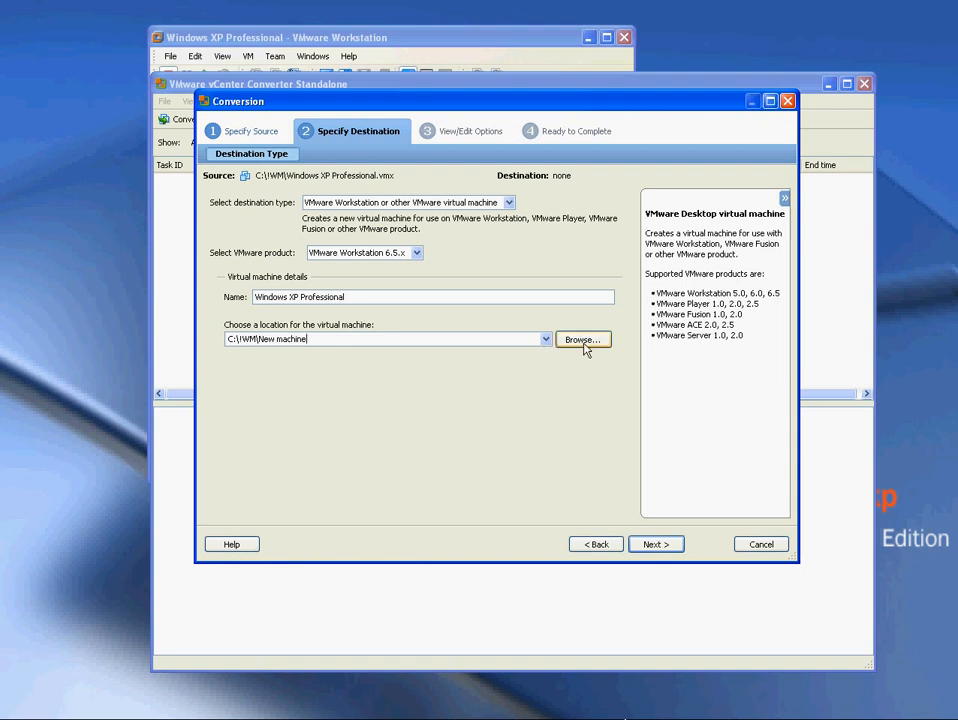
# Step: Set the destination location to a new folder named "new machine" inside C:\!WM
pyautogui.click(583, 340)
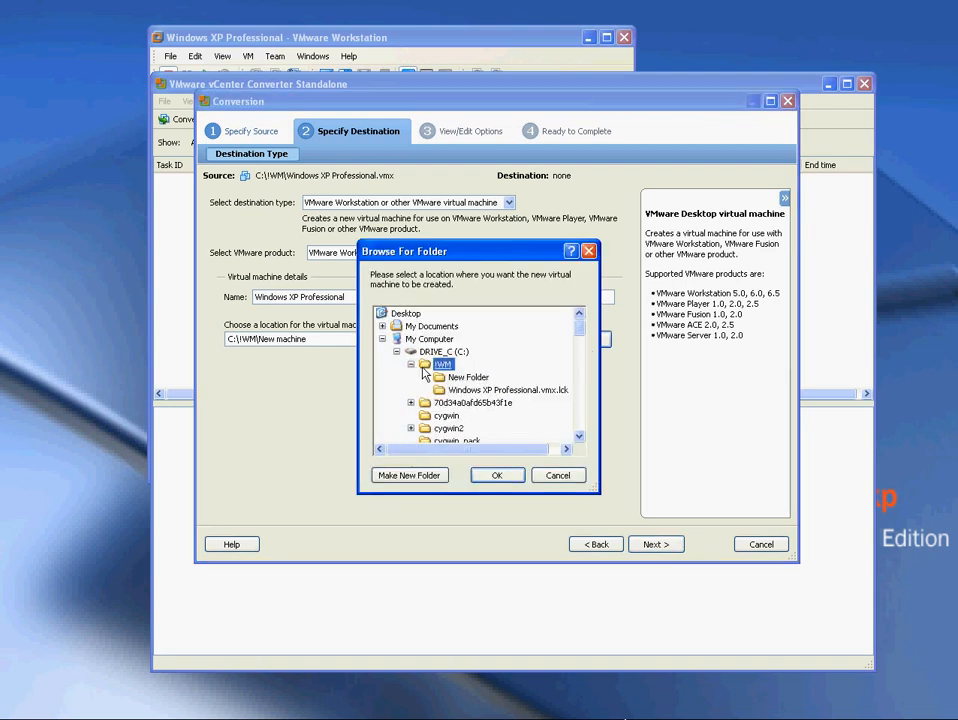
pyautogui.click(399, 480)
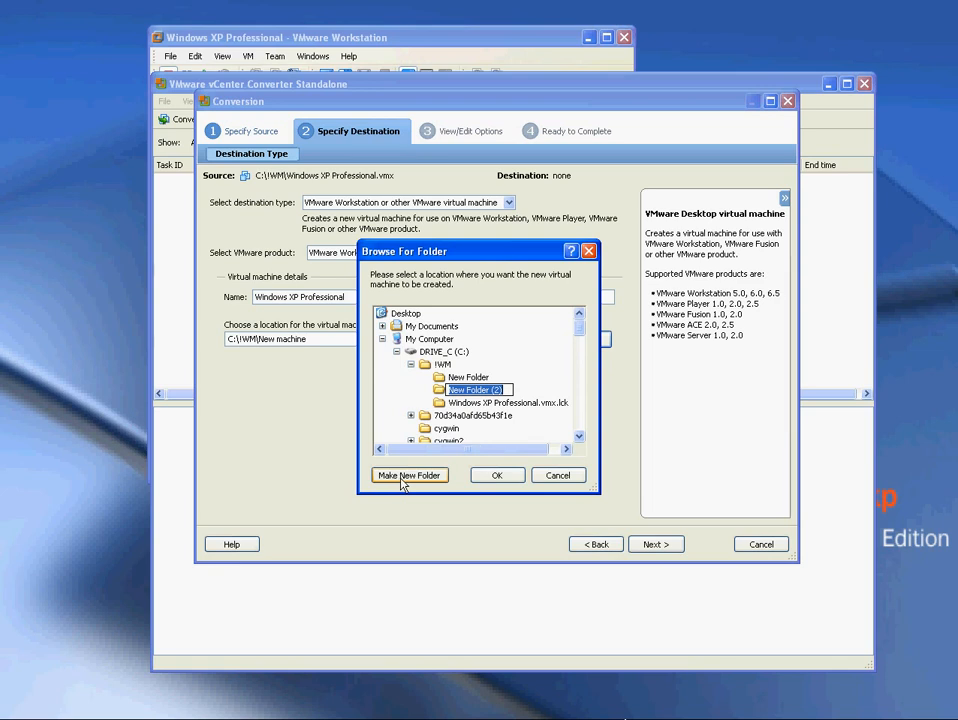
pyautogui.write('new')
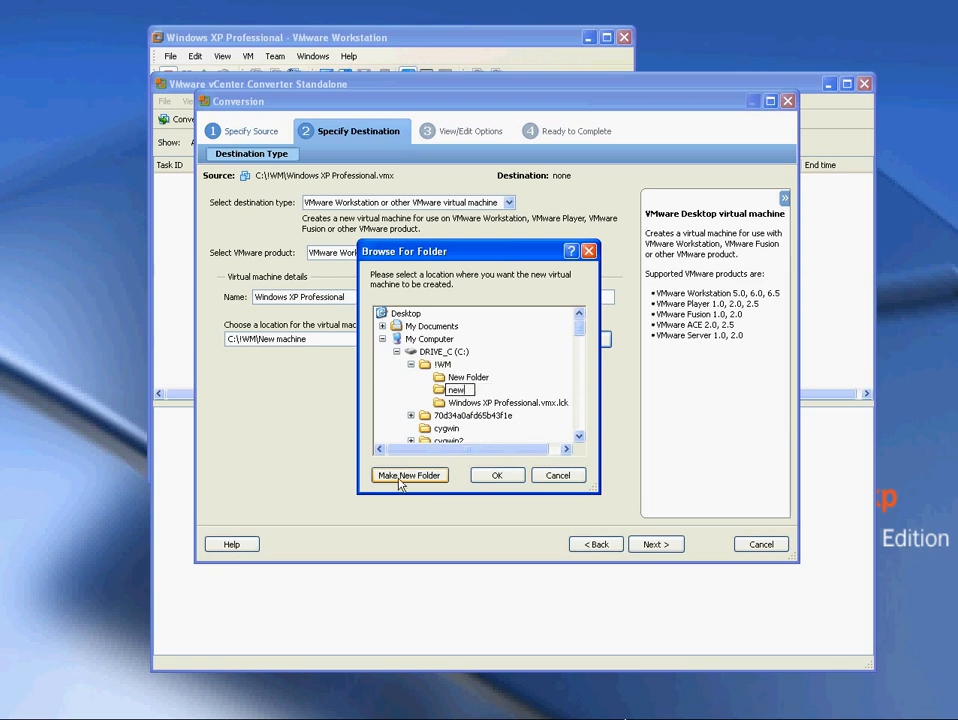
pyautogui.write(' machine')
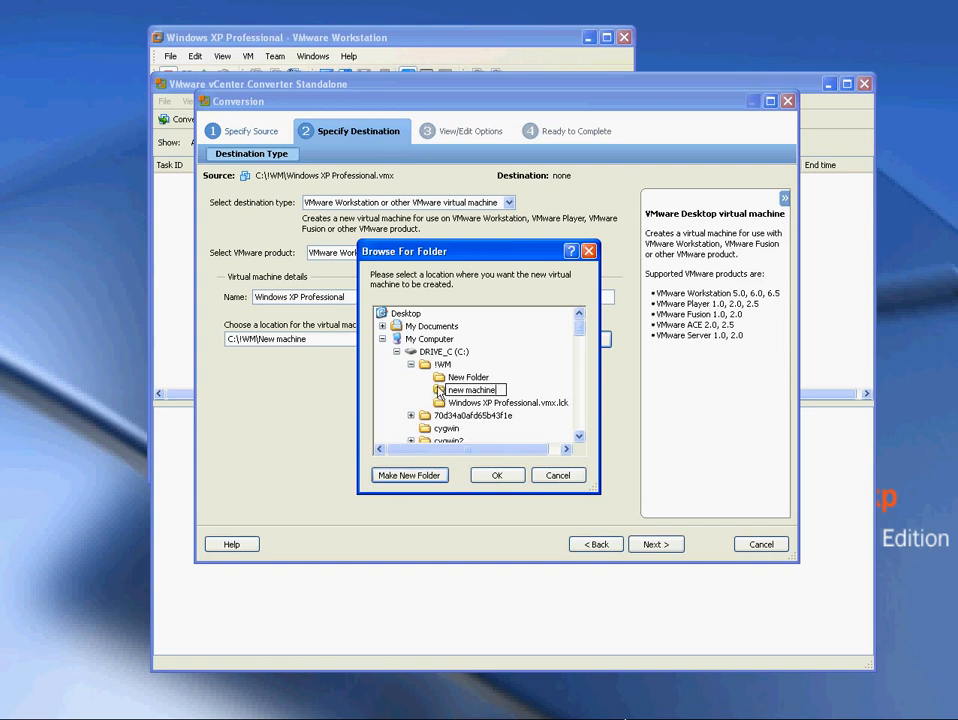
pyautogui.press('Return')
pyautogui.click(496, 475)
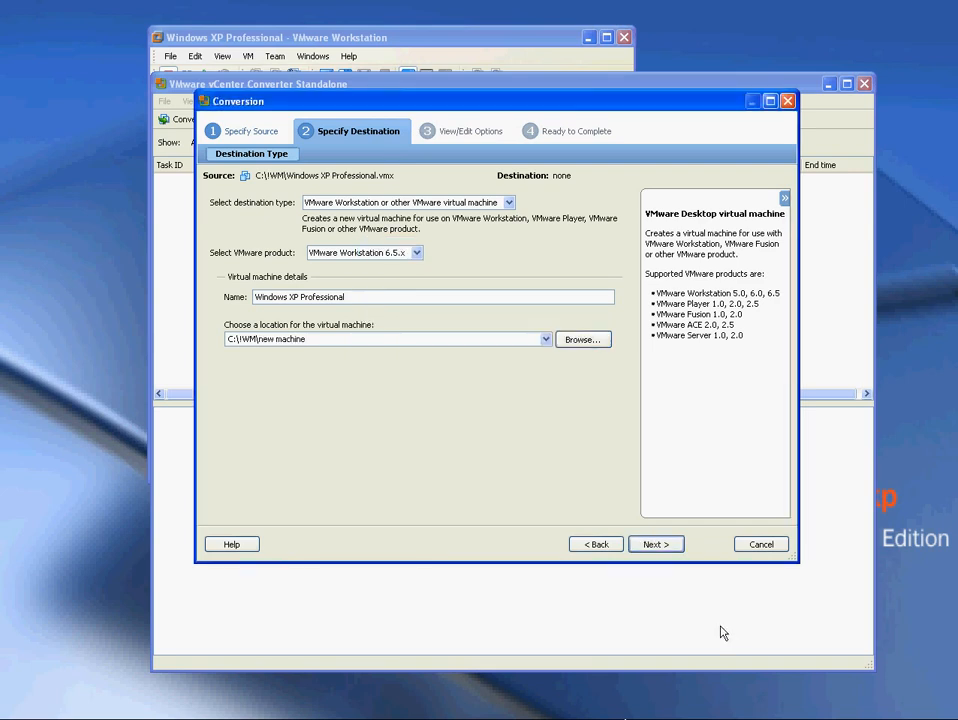
# Step: Start the conversion with the default options and review the task's log highlights until it finishes
pyautogui.click(662, 548)
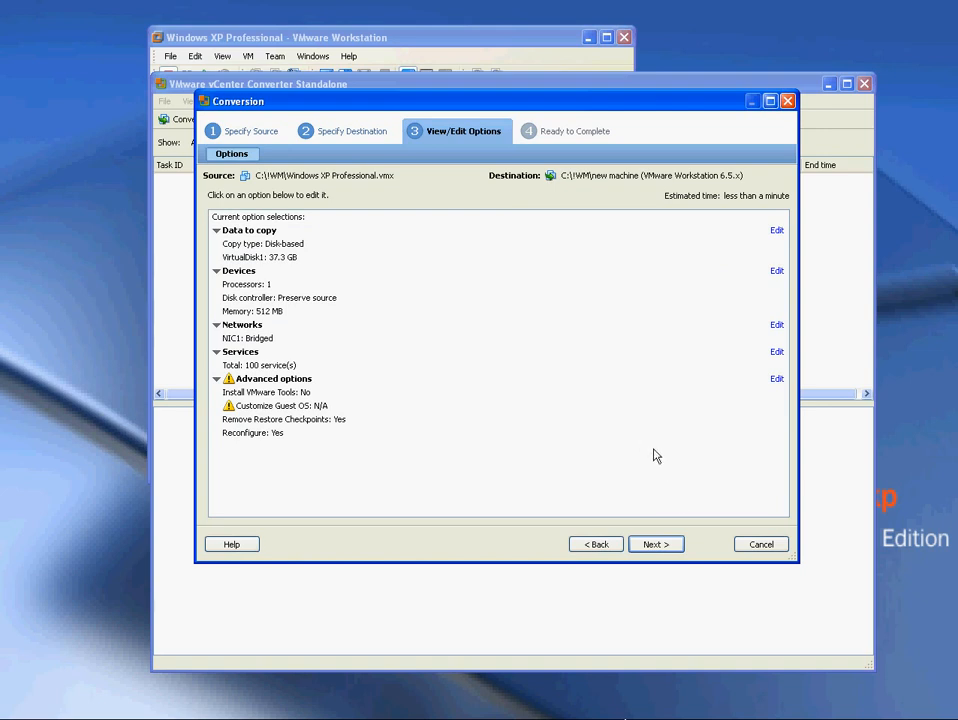
pyautogui.click(670, 546)
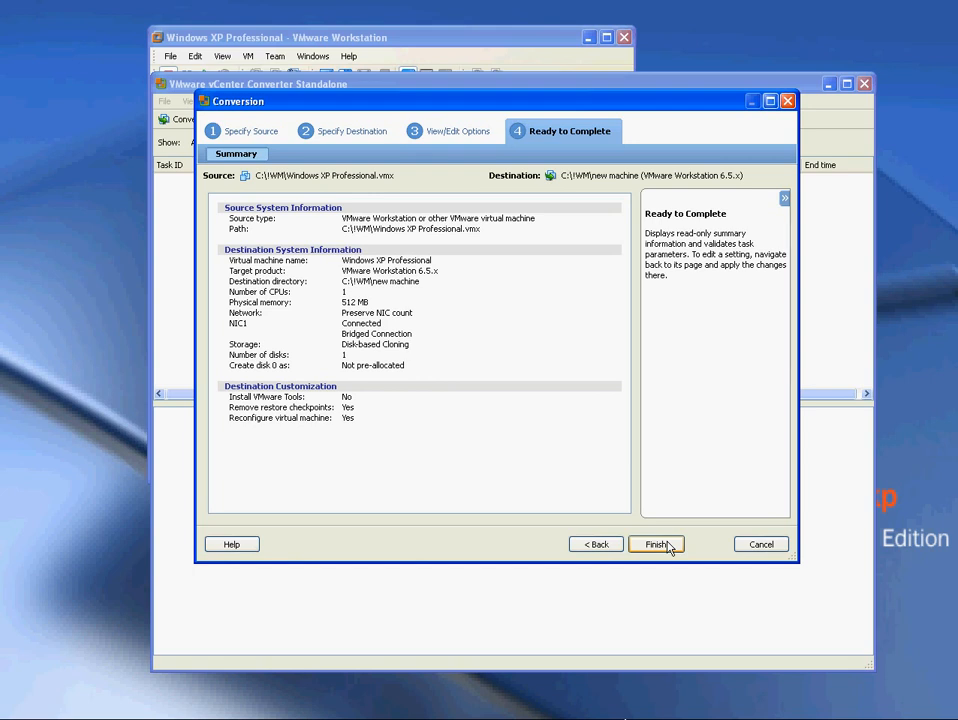
pyautogui.click(656, 544)
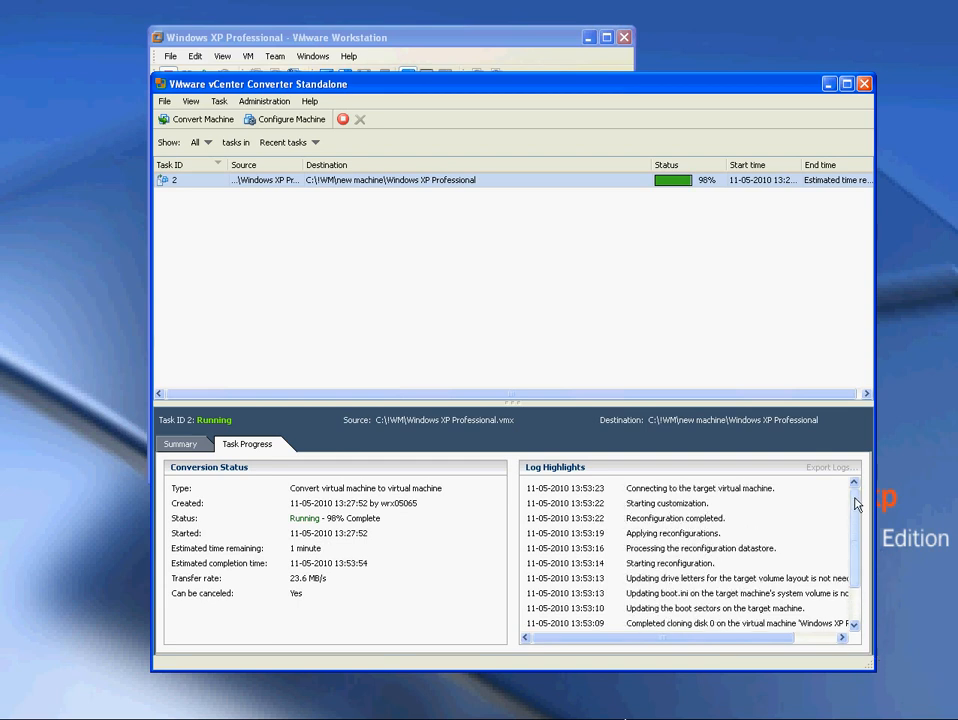
pyautogui.moveTo(855, 507); pyautogui.dragTo(855, 538)
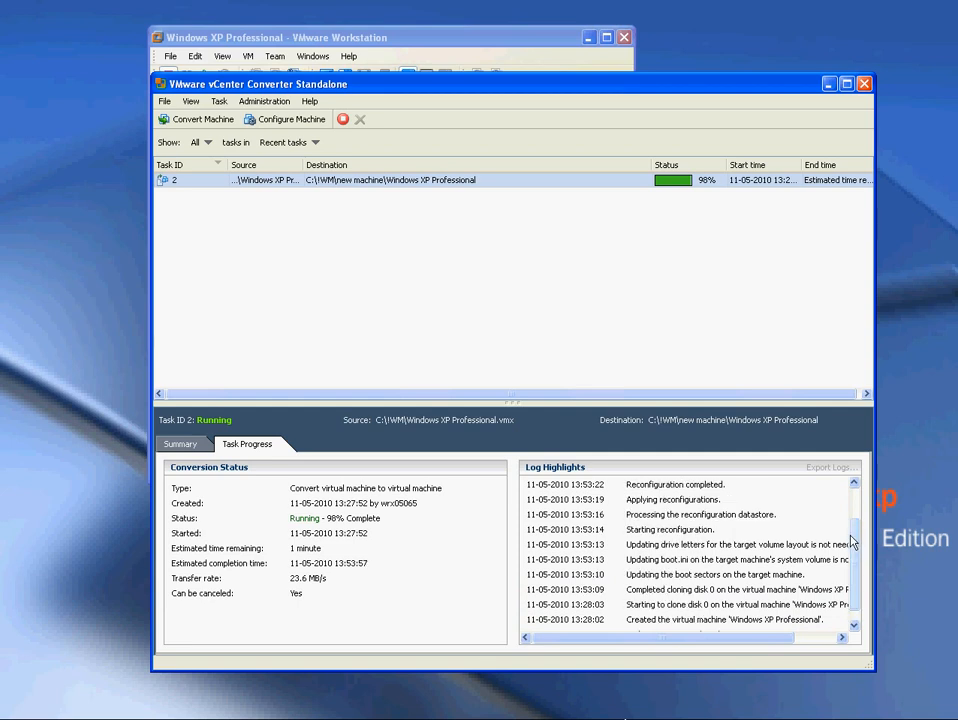
pyautogui.moveTo(856, 535); pyautogui.dragTo(846, 572)
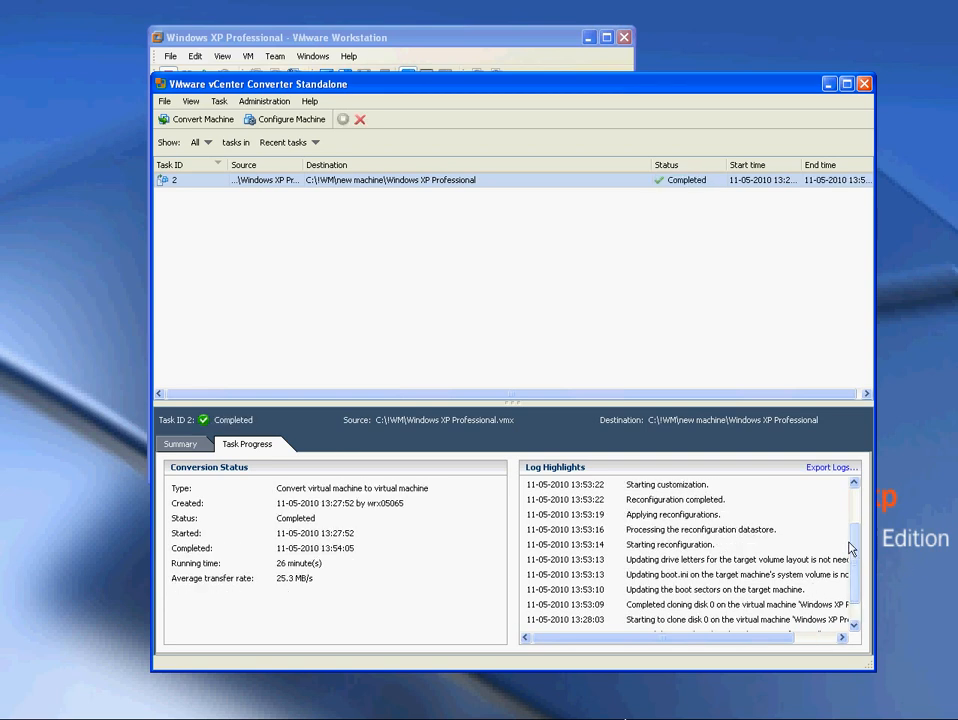
pyautogui.moveTo(855, 545); pyautogui.dragTo(857, 573)
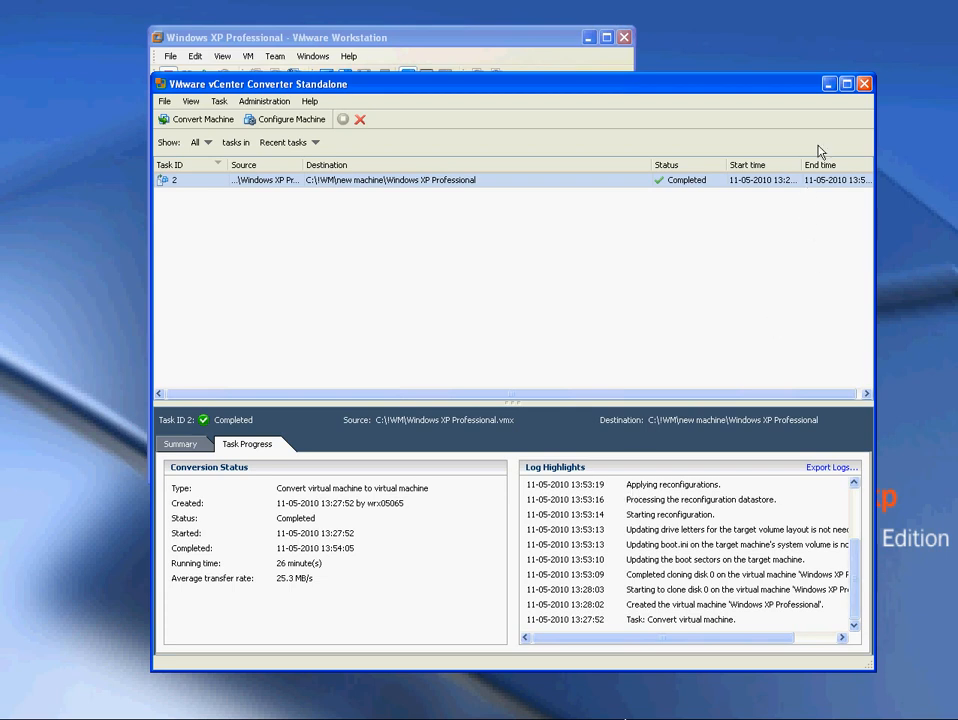
# Step: Switch to VMware Workstation and open the converted Windows XP Professional.vmx from C:\!WM\new machine\Windows XP Professional
pyautogui.click(829, 84)
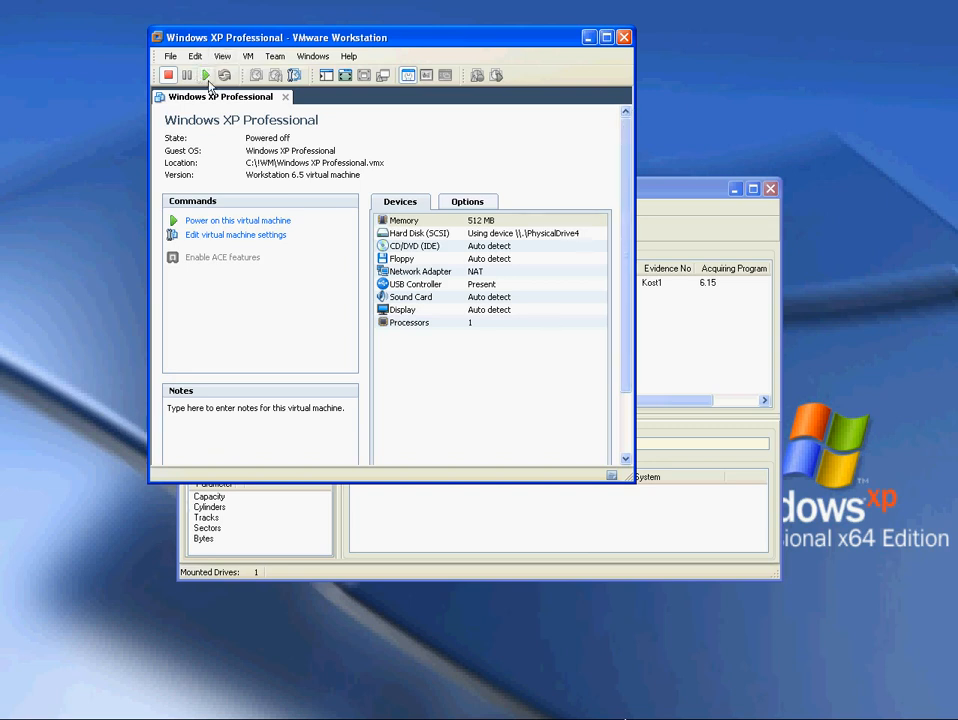
pyautogui.click(170, 56)
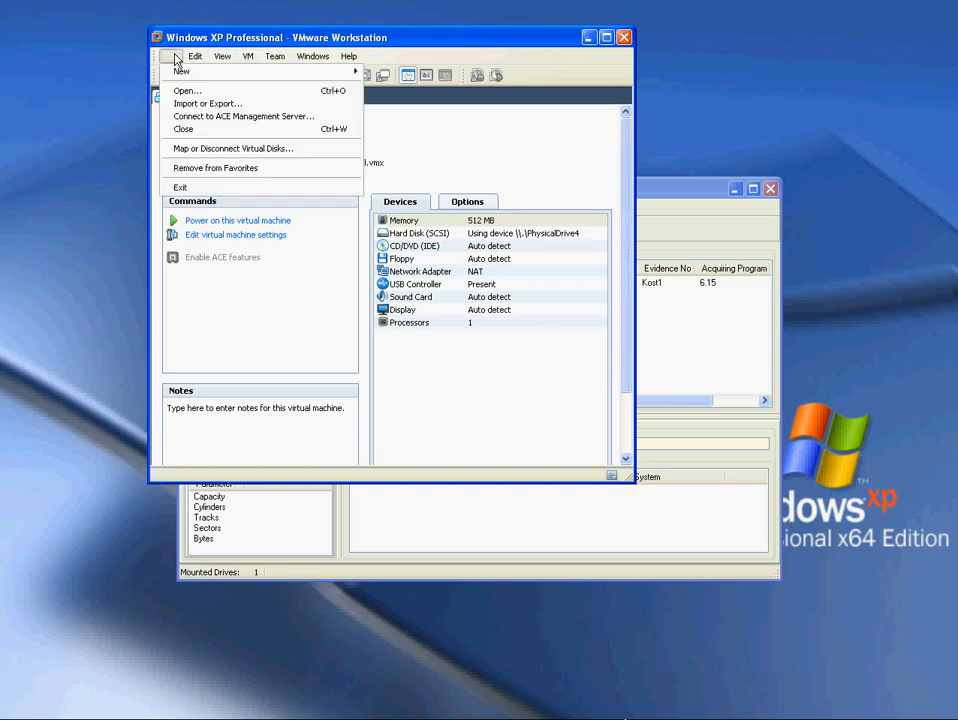
pyautogui.click(190, 92)
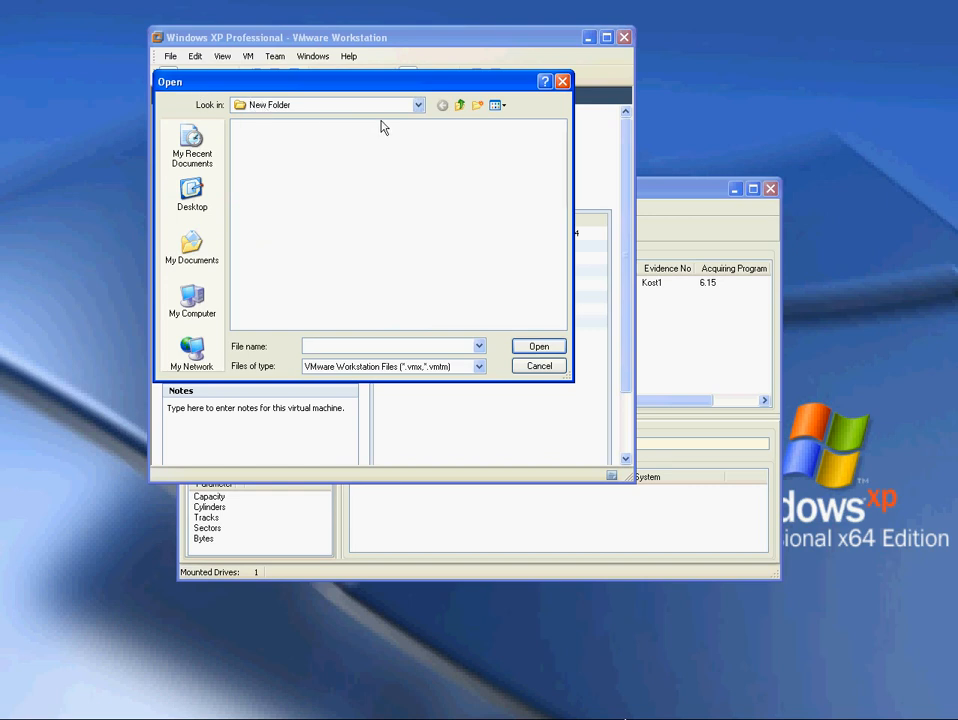
pyautogui.click(417, 106)
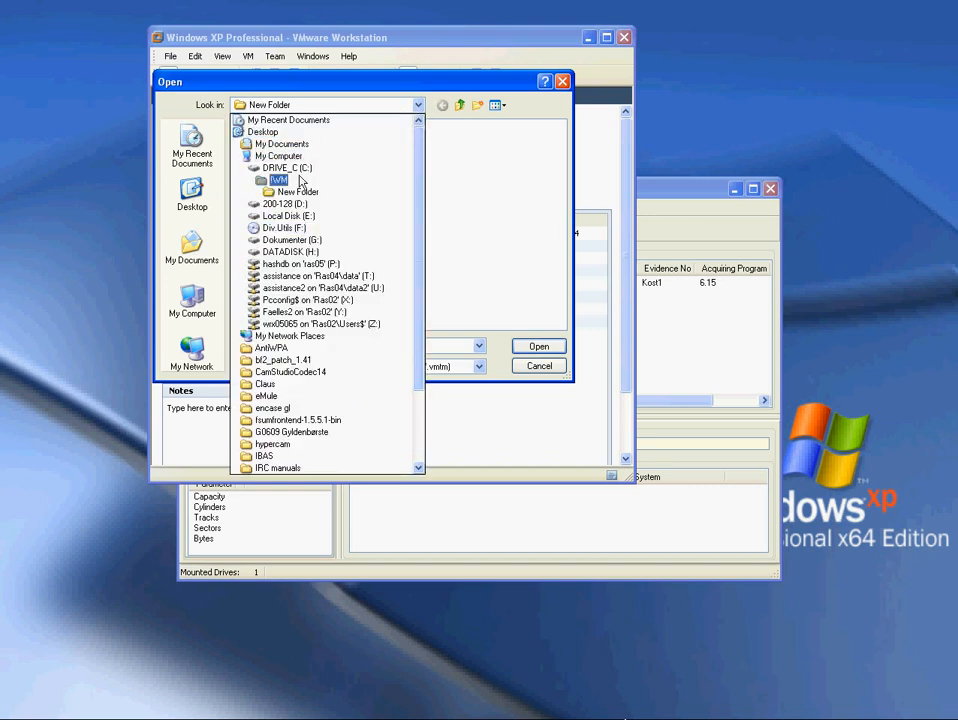
pyautogui.click(299, 183)
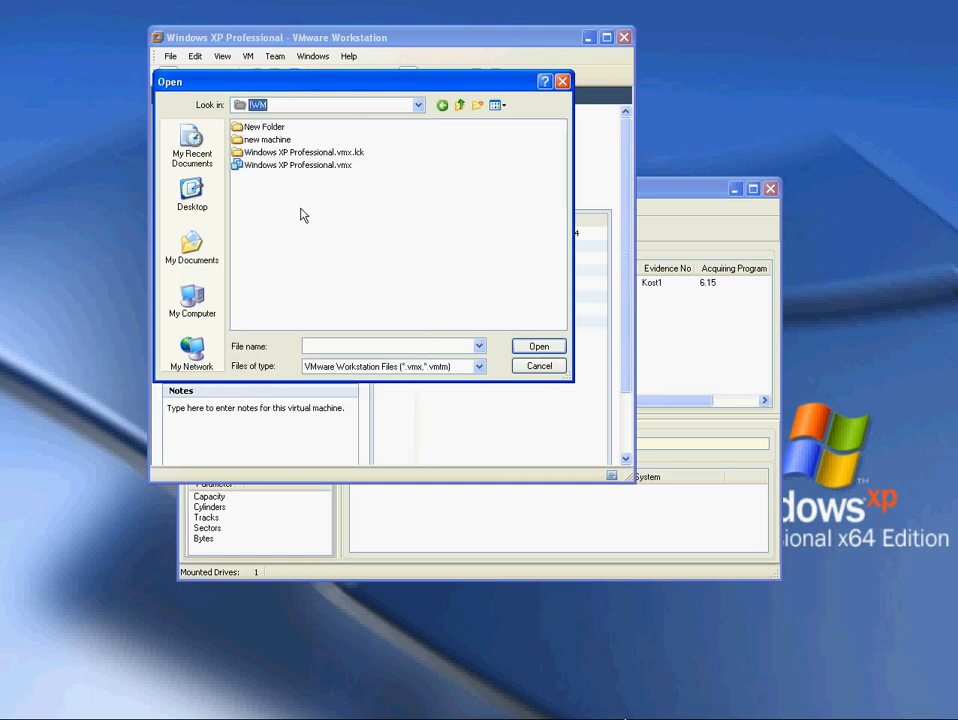
pyautogui.doubleClick(256, 142)
pyautogui.doubleClick(268, 130)
pyautogui.doubleClick(268, 130)
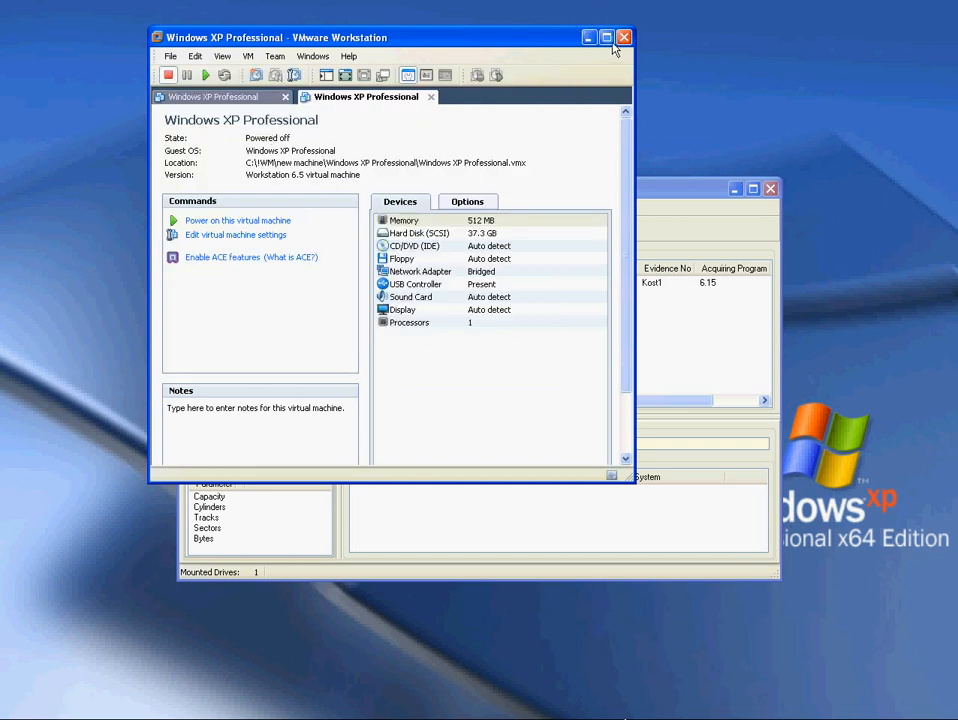
# Step: Power on the converted virtual machine in a maximized window, accepting a floppy connection attempt at every power-on
pyautogui.click(236, 222)
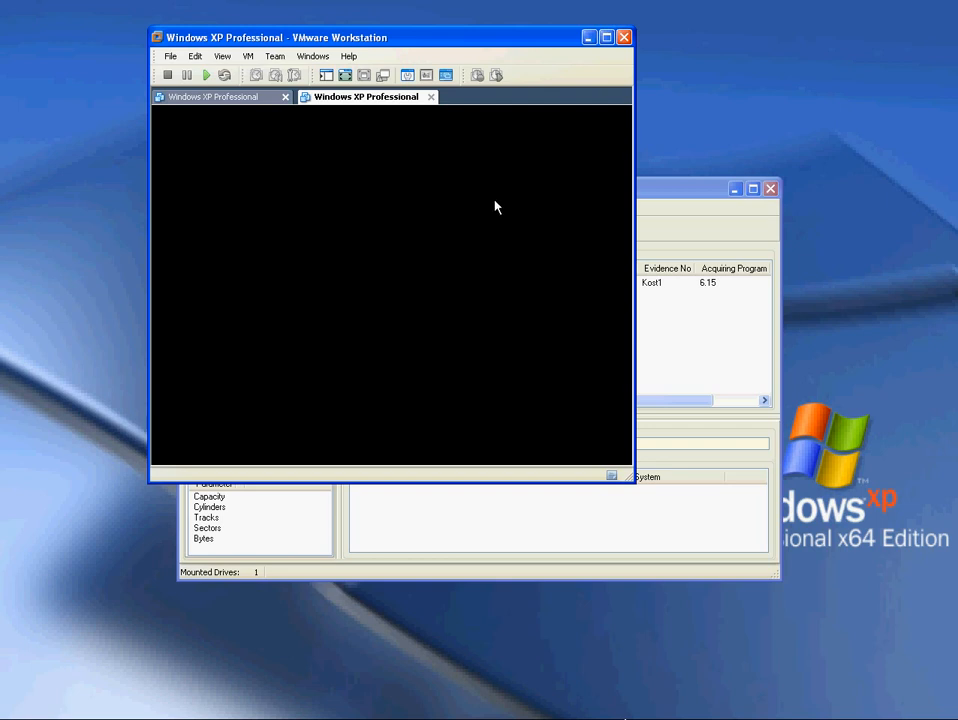
pyautogui.click(607, 38)
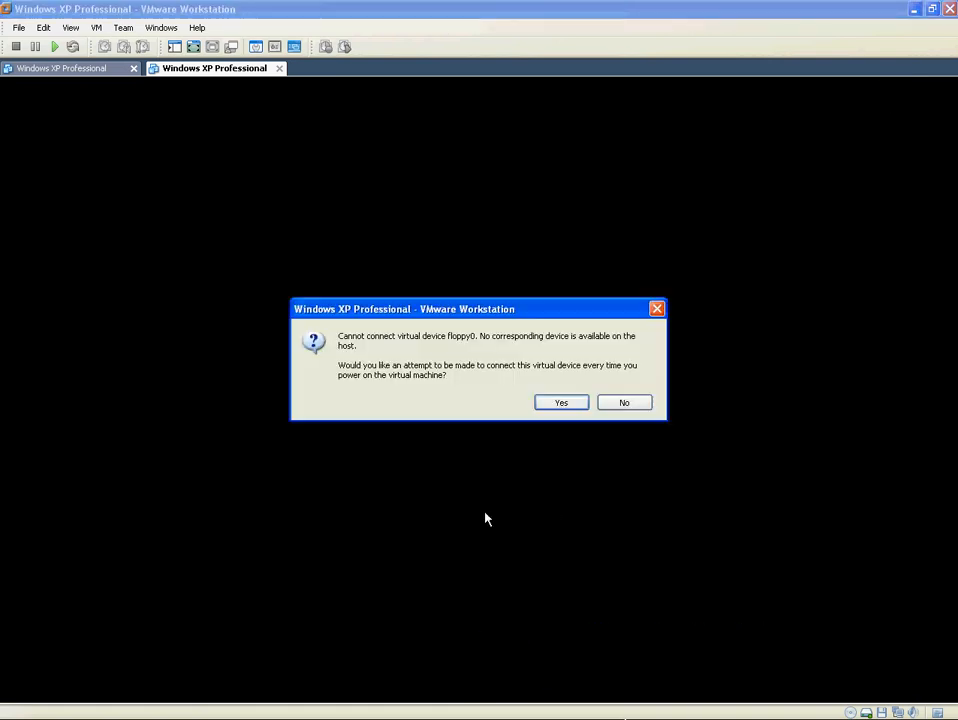
pyautogui.click(572, 406)
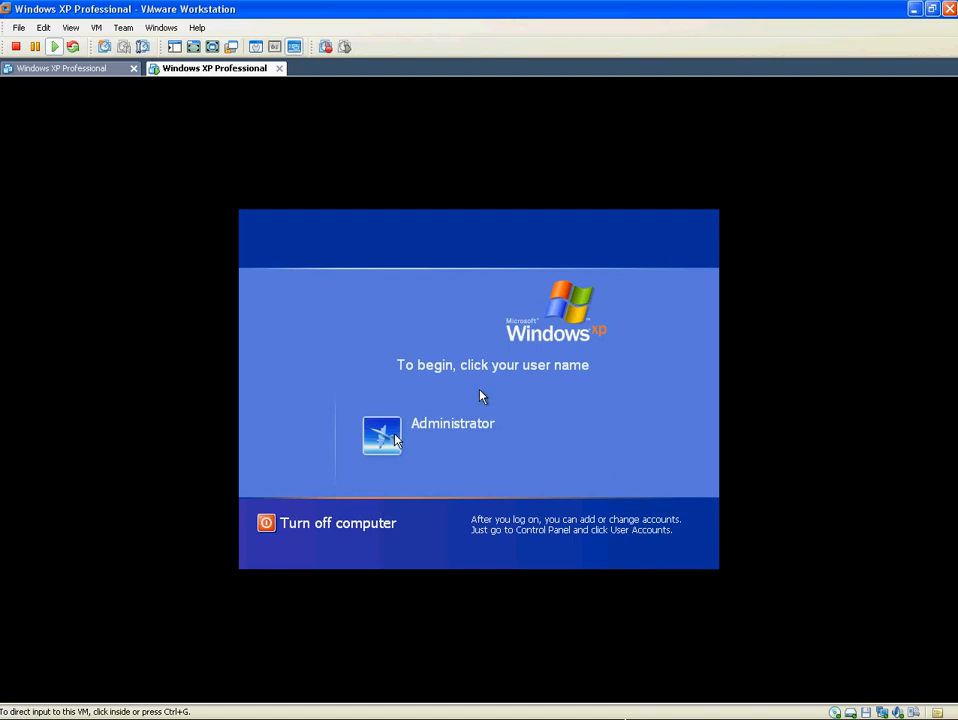
# Step: Log on to the guest Windows XP as Administrator, agree to activate Windows, and return input control to the host
pyautogui.click(480, 397)
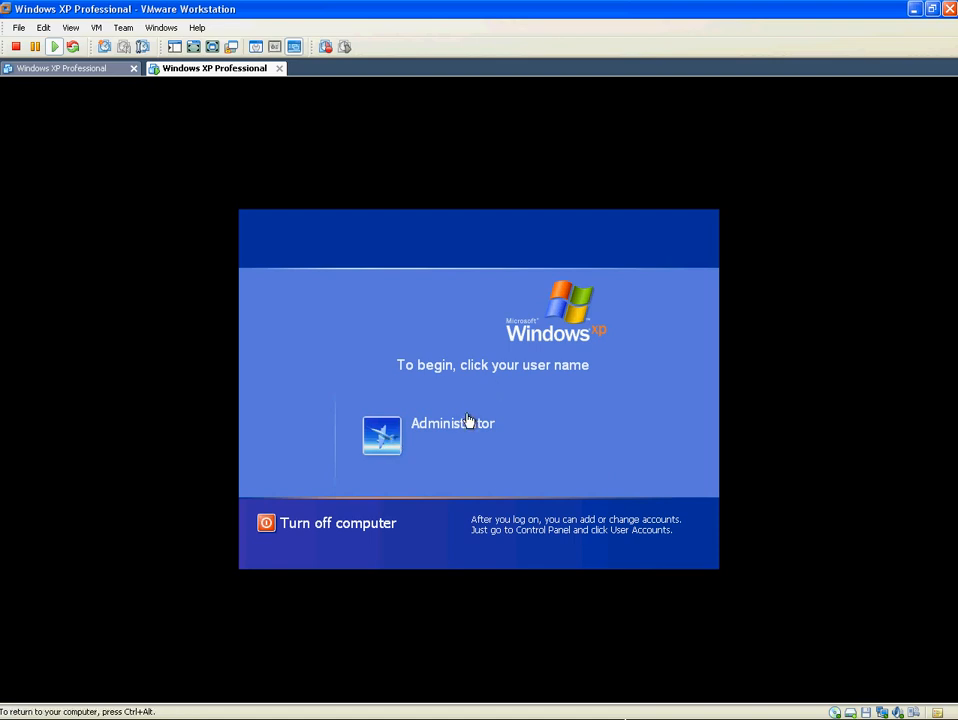
pyautogui.click(467, 426)
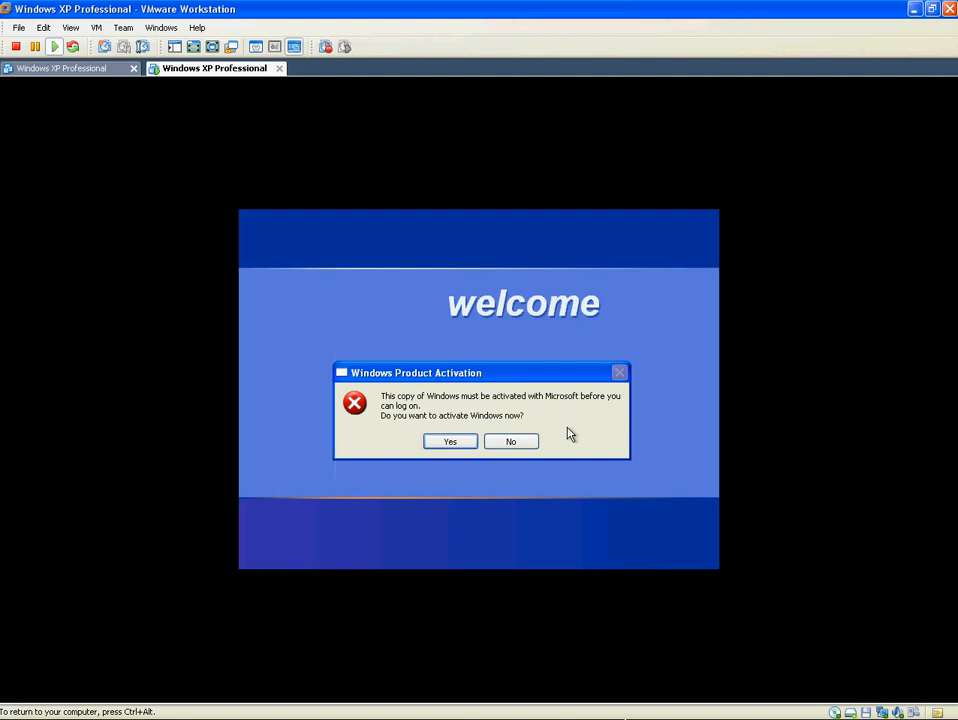
pyautogui.click(471, 444)
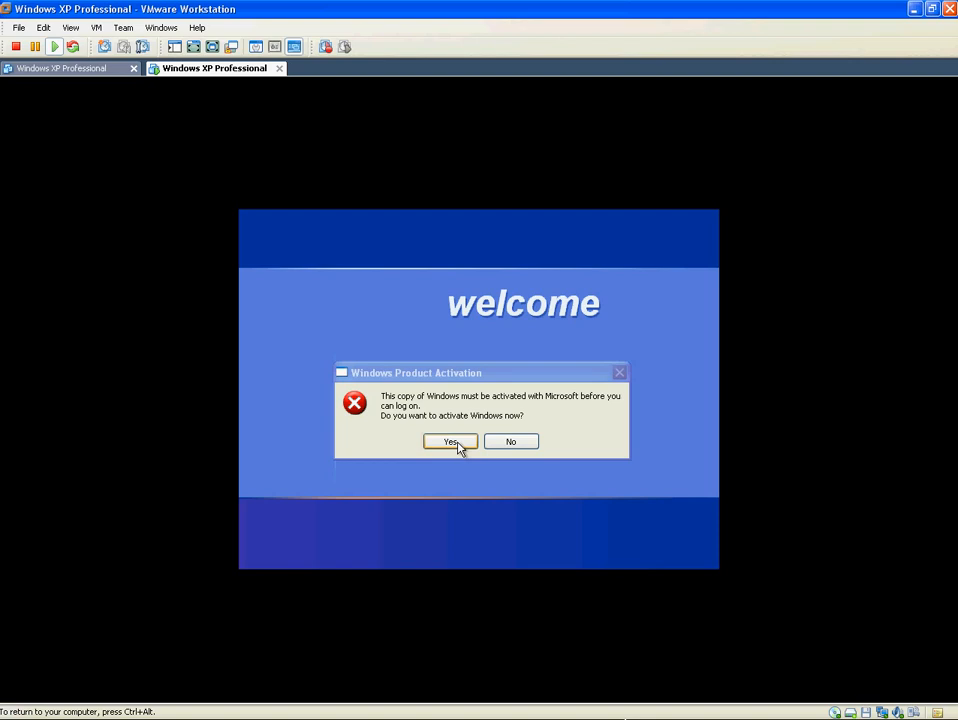
pyautogui.click(452, 442)
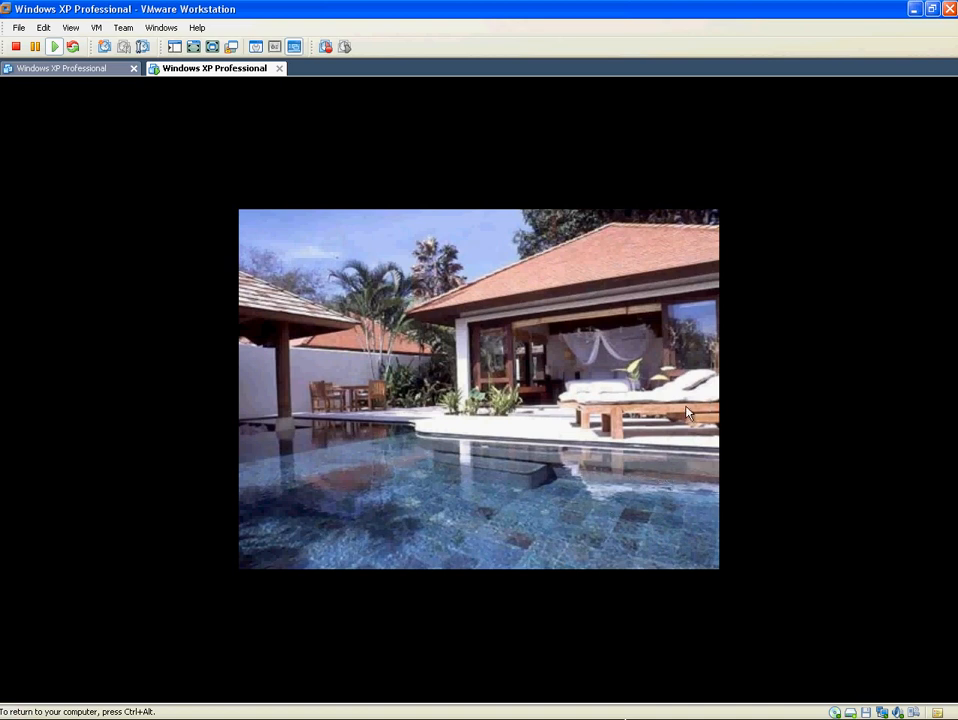
pyautogui.hotkey('ctrl', 'alt')
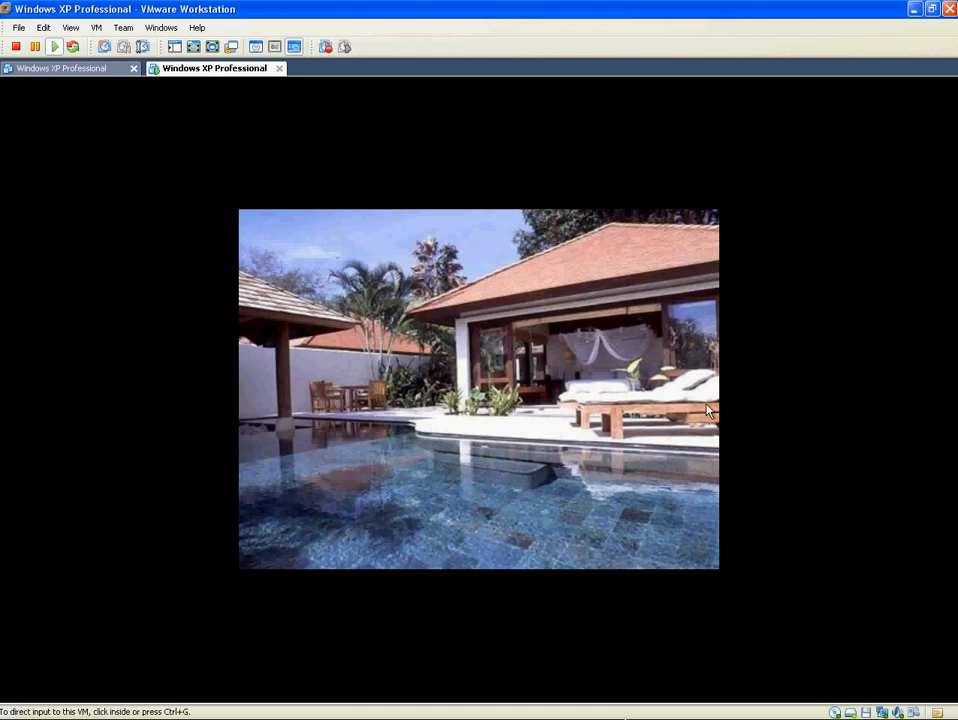